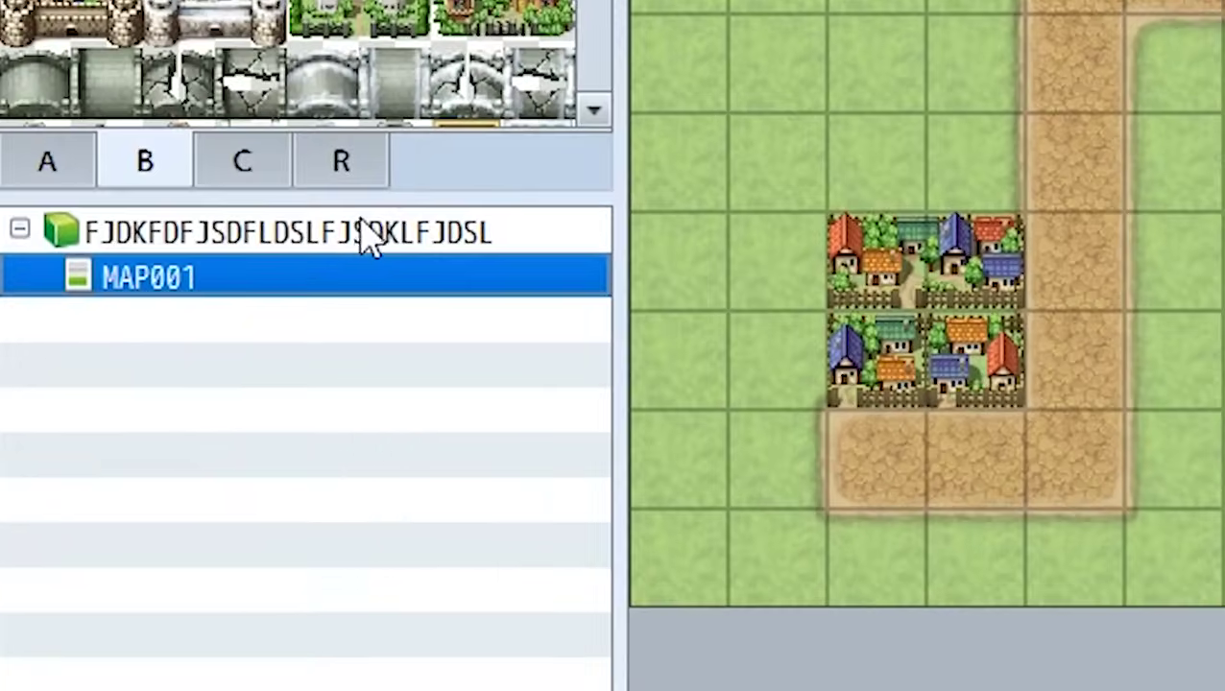
Add a new map named 'Town 1' to the project's map tree.
right_click(359, 232)
left_click(507, 313)
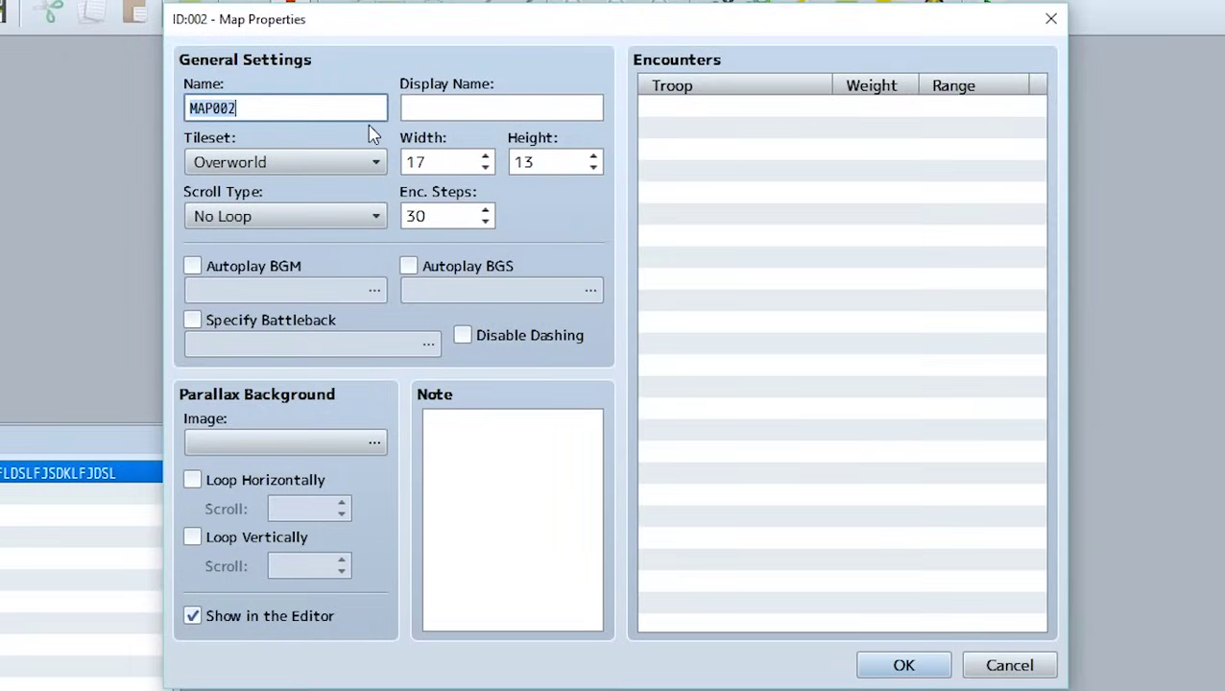
type("Town 1")
left_click(903, 664)
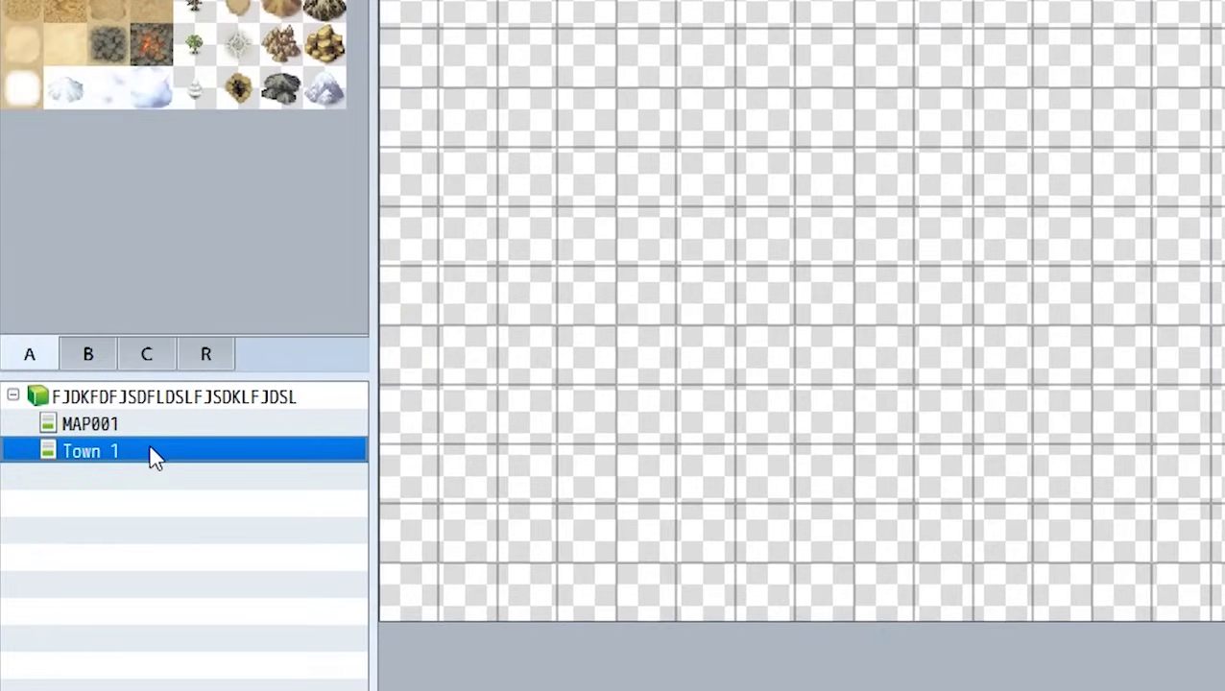
Open Town 1's map properties and choose the Outside tileset.
double_click(154, 456)
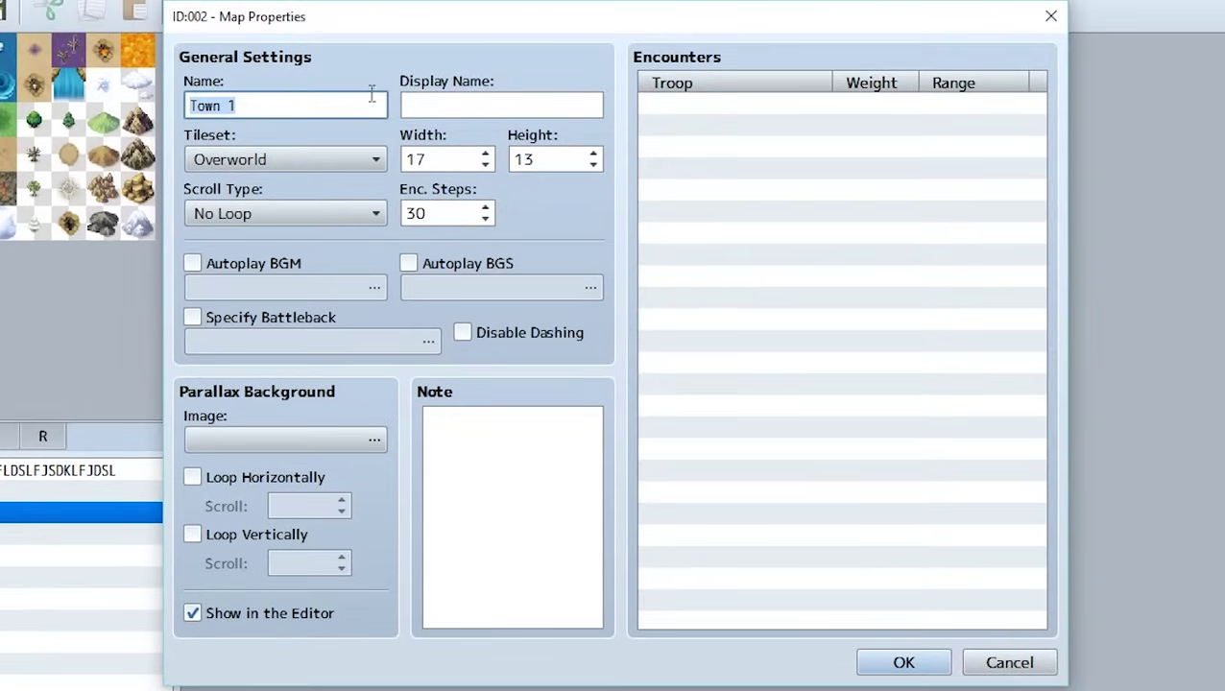
left_click(345, 168)
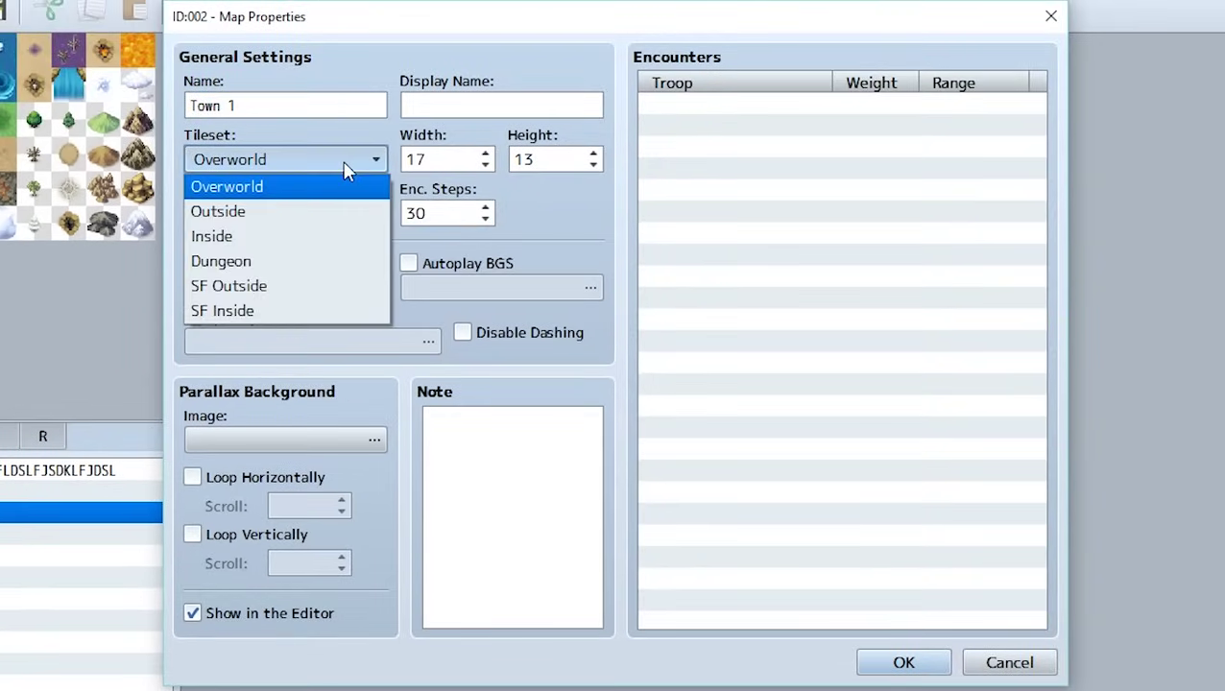
left_click(289, 213)
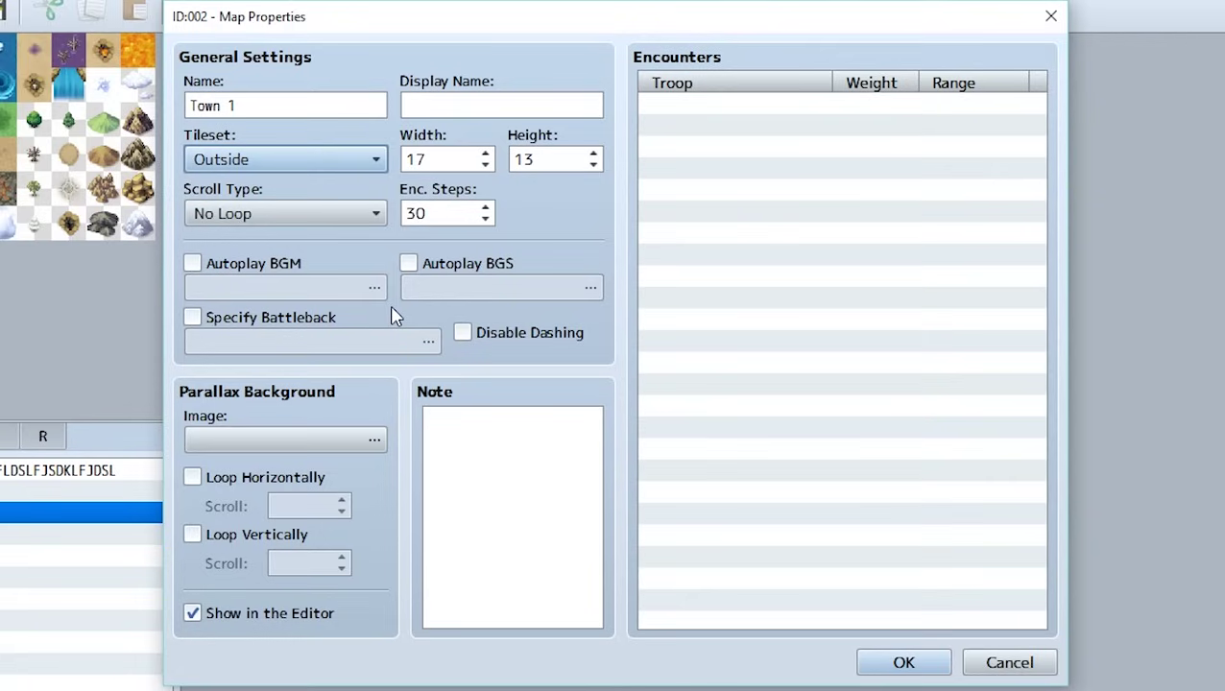
left_click(306, 158)
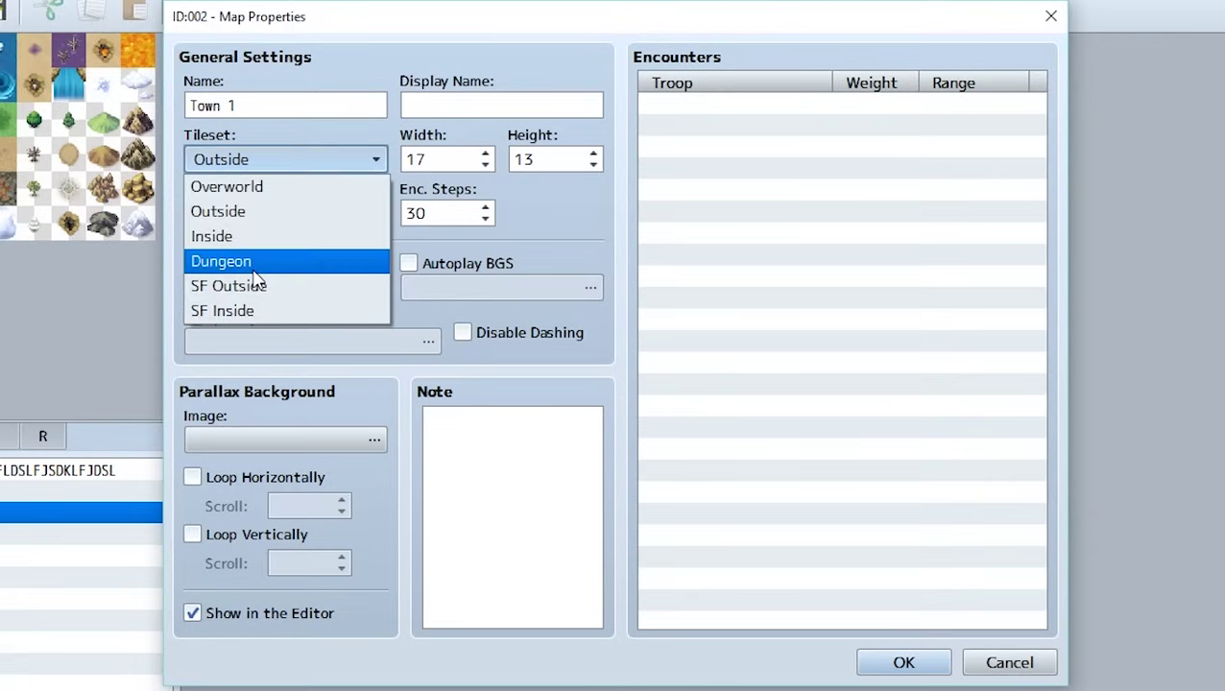
left_click(324, 219)
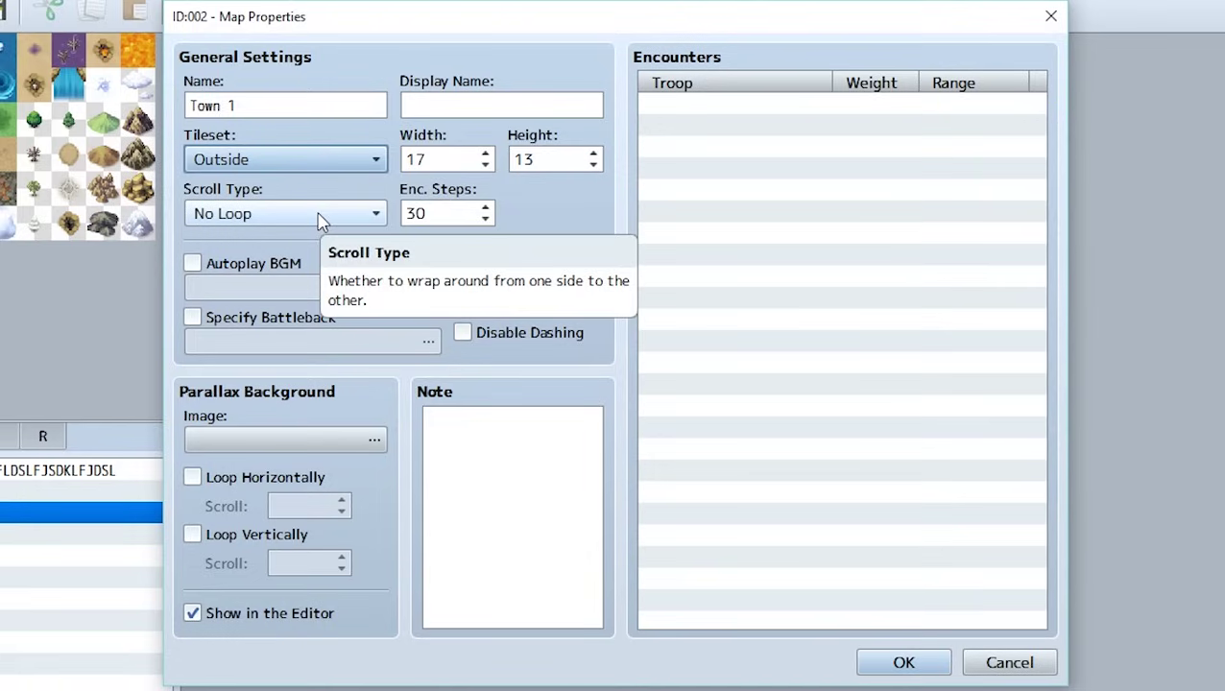
Resize Town 1 to 30×20, set display name 'Town Ruby', and apply.
double_click(438, 160)
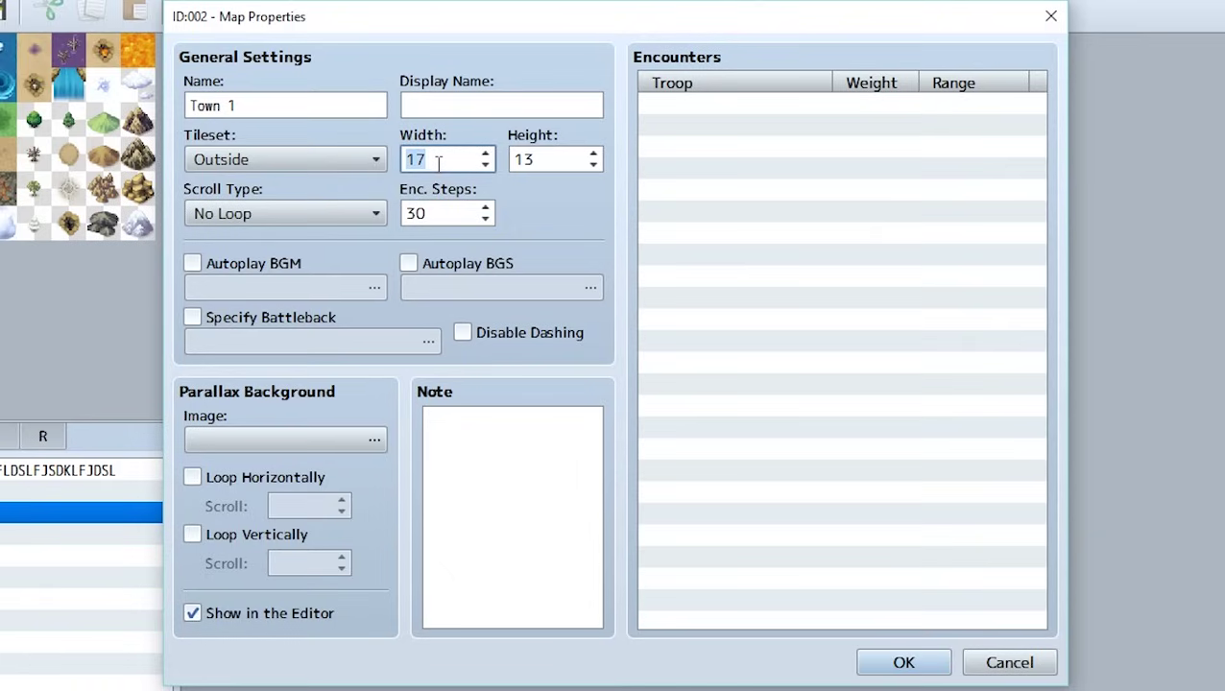
type("30")
double_click(553, 158)
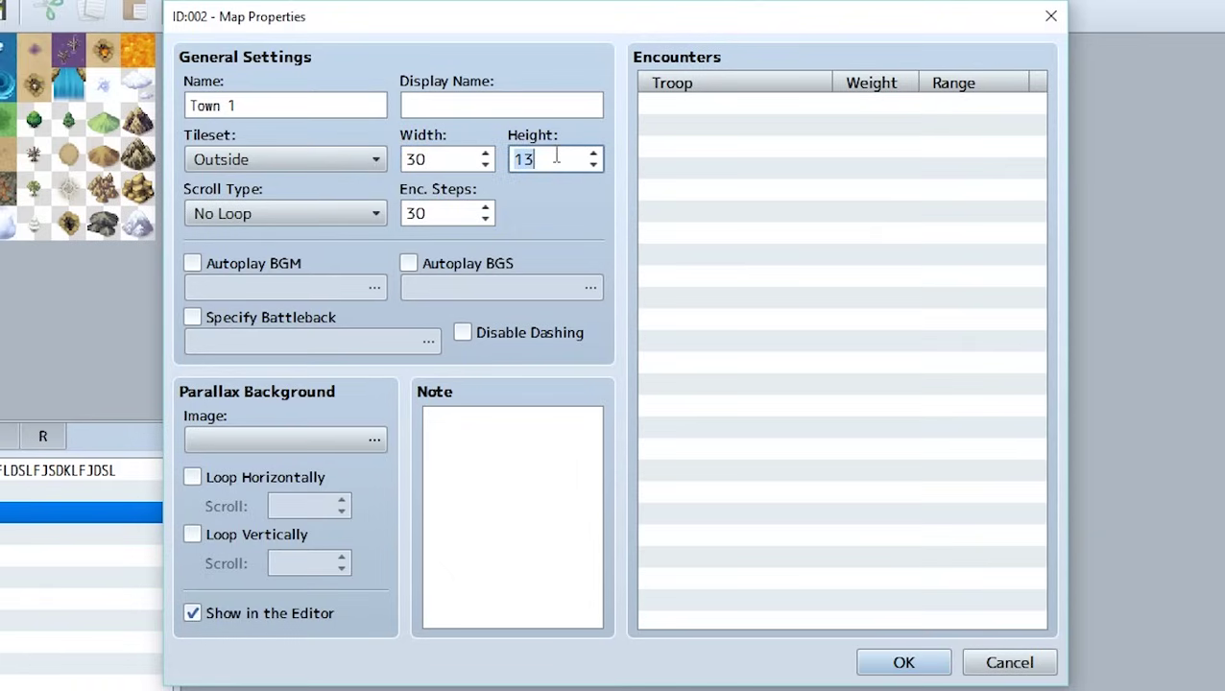
type("20")
left_click(495, 111)
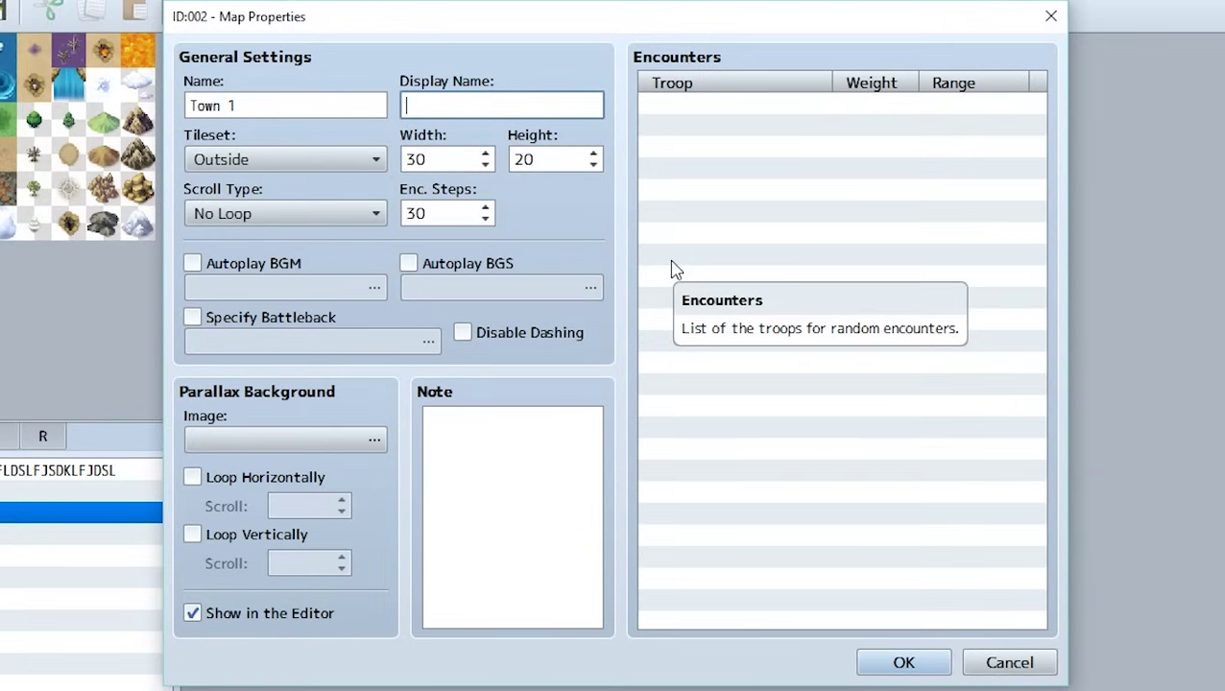
type("Town Tu")
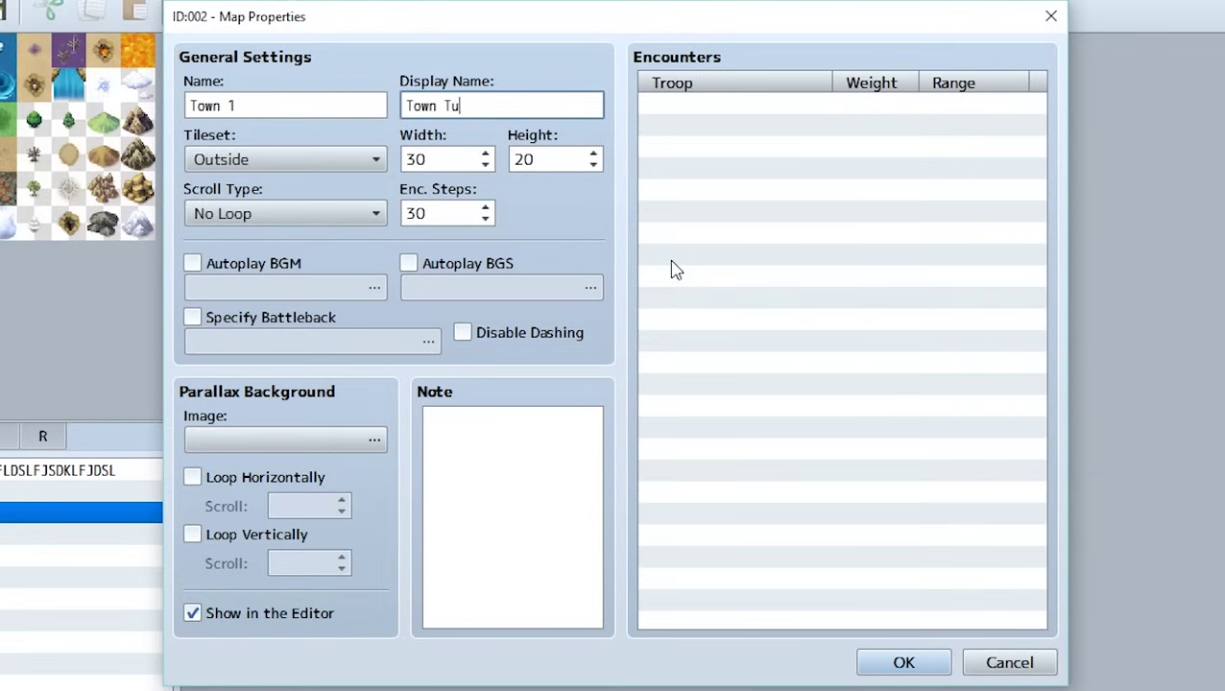
key("BackSpace")
type("Ruby")
left_click(915, 655)
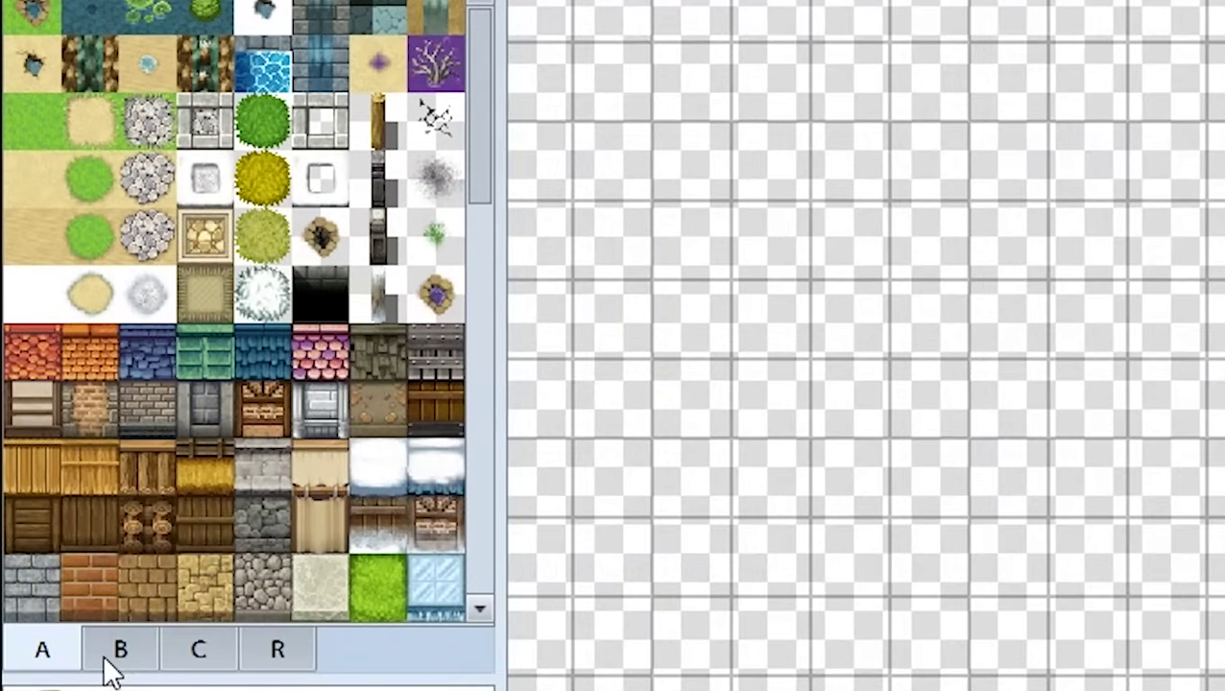
left_click(113, 667)
left_click(202, 669)
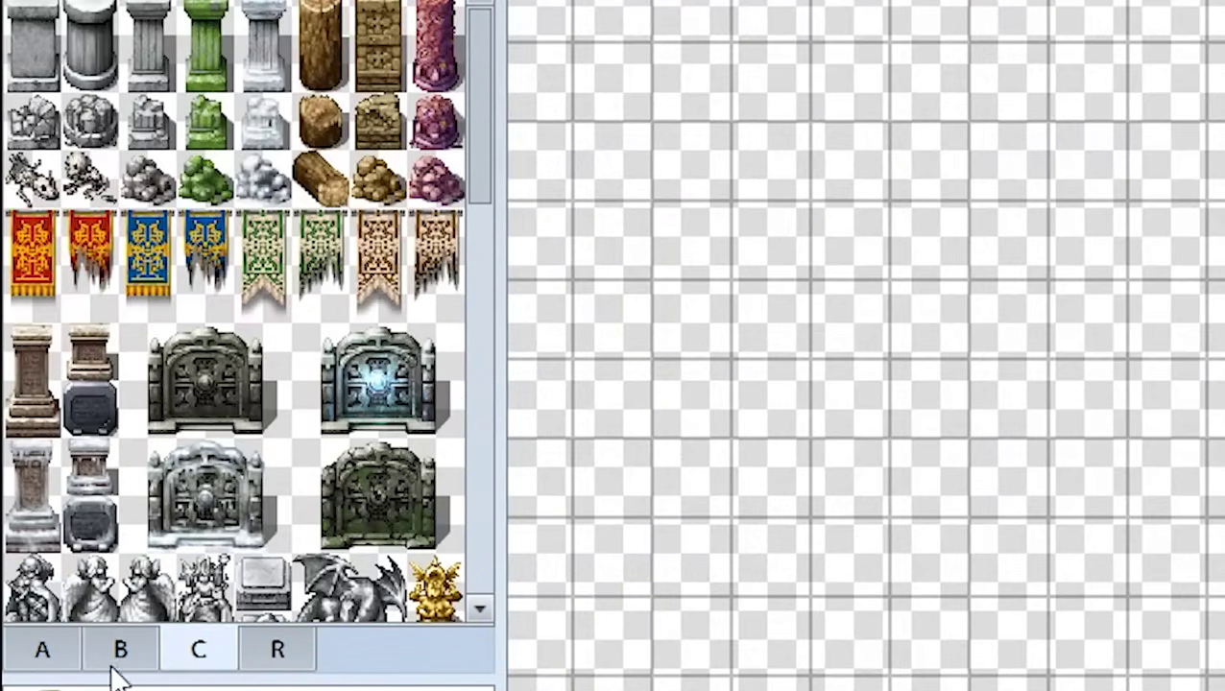
left_click(56, 662)
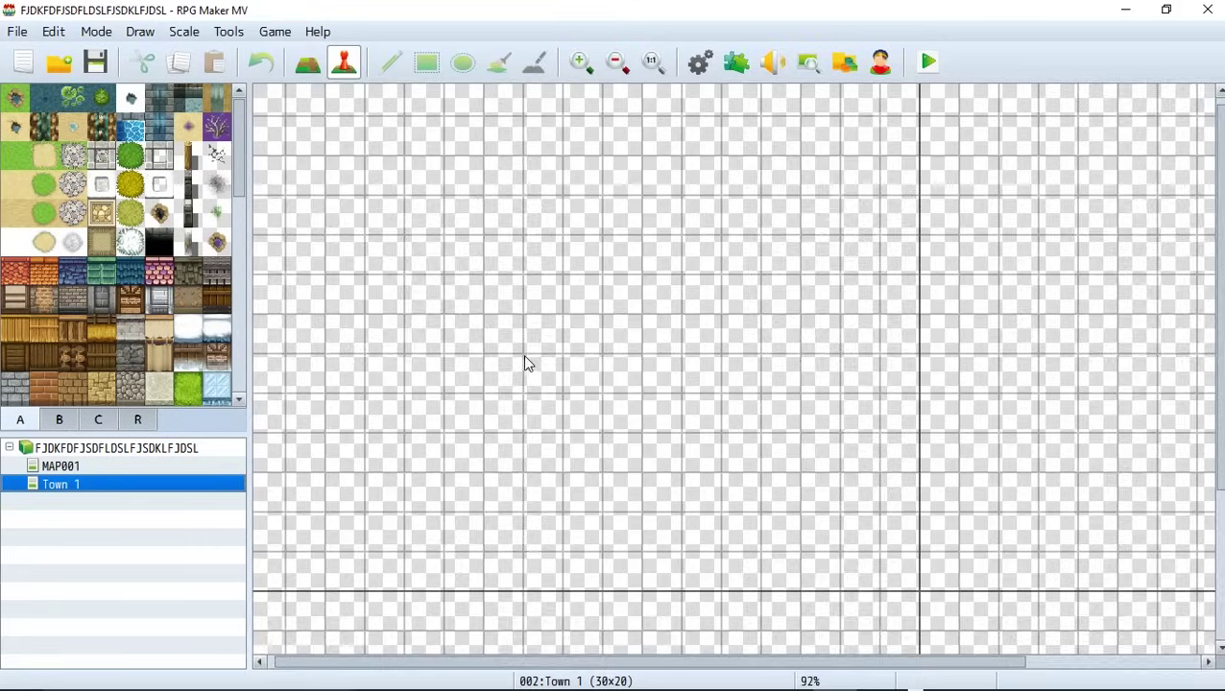
scroll(526, 360, "down", 2, "ctrl")
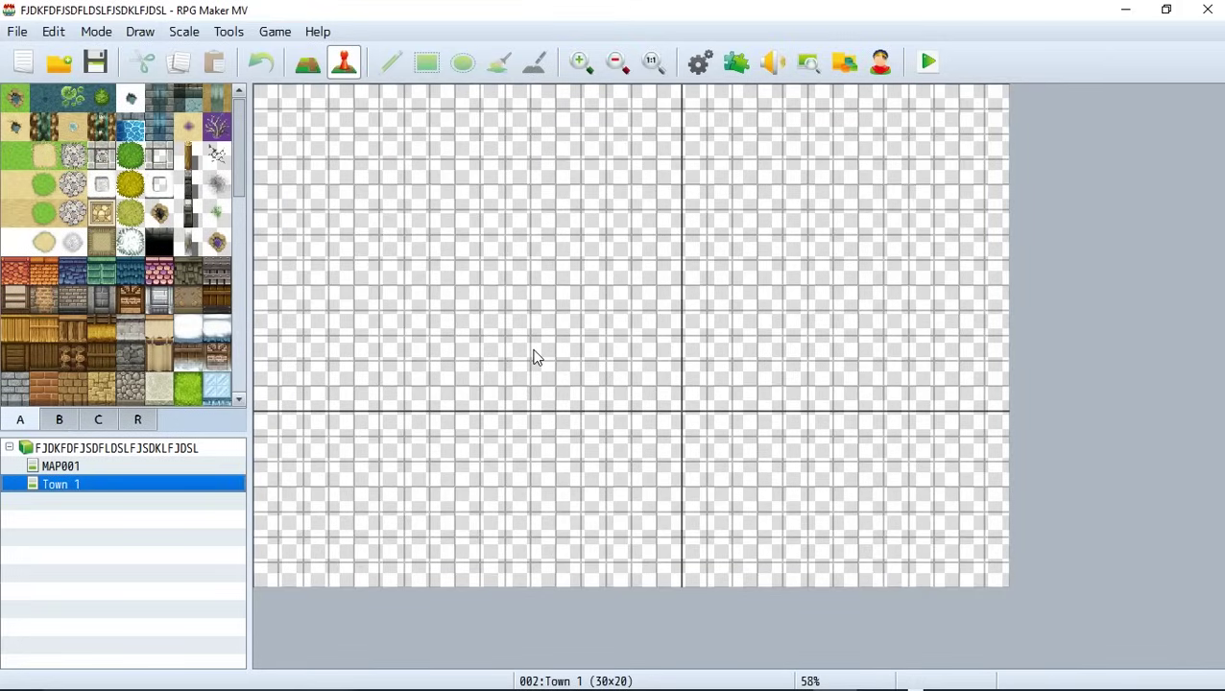
left_click(584, 75)
left_click(617, 67)
Fill the whole Town 1 map with grass using the Rectangle tool.
left_click(307, 63)
left_click(497, 62)
left_click(624, 336)
left_click(72, 357)
Draw log and wooden walls around the map edges, leaving a grass opening on the right.
left_click(428, 63)
left_click_drag(280, 116, 981, 181)
left_click(61, 324)
left_click_drag(259, 96, 1003, 125)
mouse_move(984, 96)
left_mouse_down()
mouse_move(996, 579)
mouse_move(259, 566)
left_mouse_up()
left_click_drag(279, 576, 279, 96)
left_click_drag(239, 159, 239, 178)
left_click(73, 259)
left_click_drag(970, 247, 998, 248)
left_click_drag(326, 197, 957, 207)
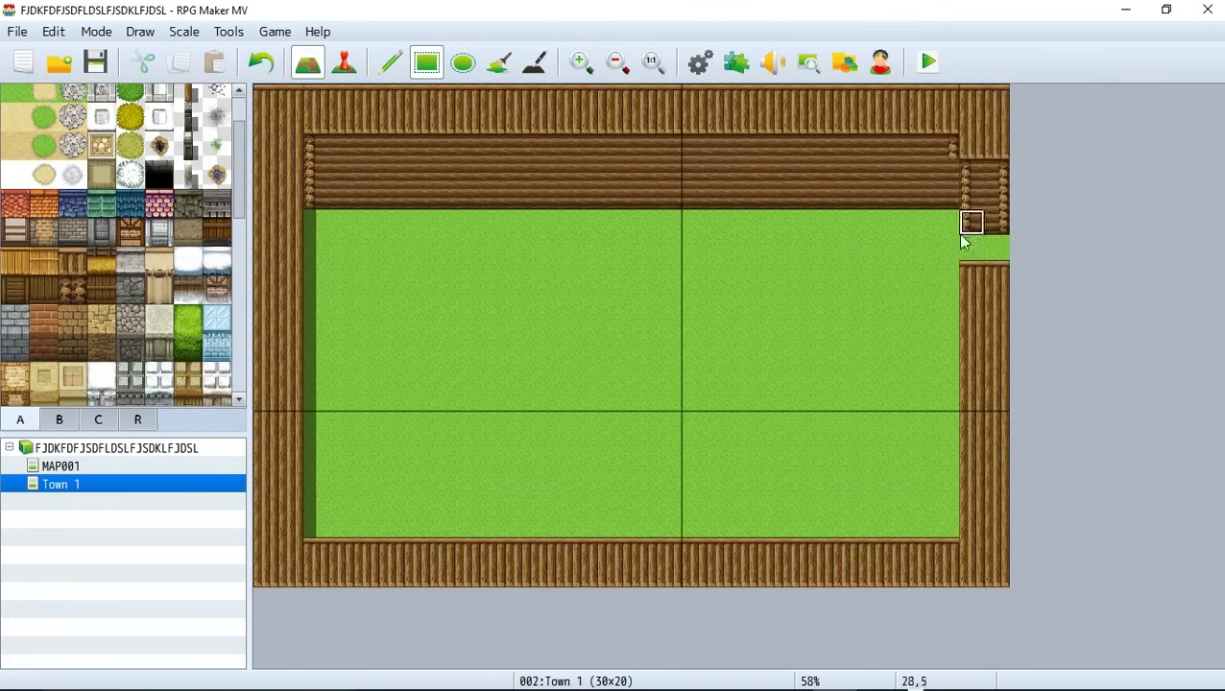
Draw three houses: blue-roofed stone, orange-roofed wooden, and teal-roofed grey stone.
left_click(73, 230)
left_click_drag(357, 312, 480, 357)
left_click(73, 204)
left_click_drag(357, 264, 480, 305)
left_click(43, 203)
left_click_drag(537, 443, 653, 507)
left_click(100, 203)
left_click_drag(536, 392, 653, 434)
left_click(101, 230)
left_click_drag(711, 315, 819, 356)
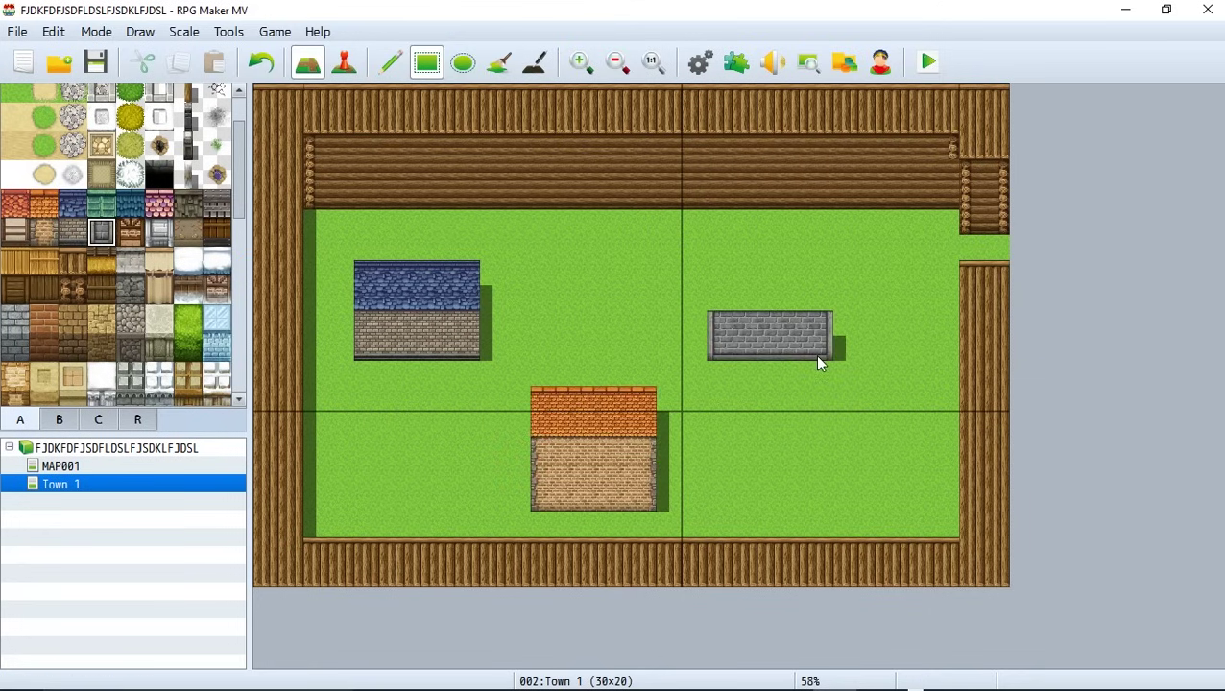
left_click(101, 202)
left_click_drag(710, 265, 827, 306)
Add a log wall down from the top centre and patches of darker grass.
left_click(101, 201)
left_click_drag(524, 121, 570, 340)
mouse_move(955, 444)
left_mouse_down()
mouse_move(792, 522)
mouse_move(711, 538)
left_mouse_up()
mouse_move(307, 442)
left_mouse_down()
mouse_move(427, 537)
mouse_move(374, 427)
mouse_move(438, 518)
left_mouse_up()
scroll(122, 240, "up", 2)
left_click(130, 156)
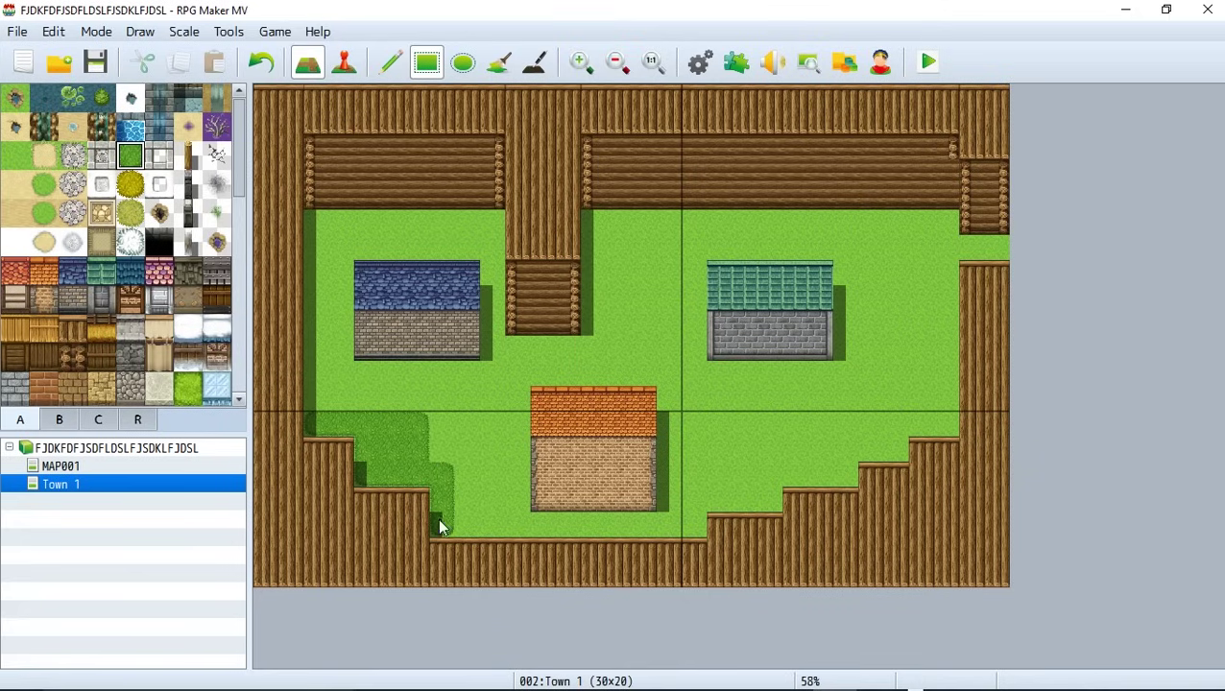
left_click(216, 212)
left_click_drag(653, 254, 629, 286)
left_click(59, 419)
Place a stone ring, crate, logs, barrel and pots, plus windows and a door on the blue house.
left_click(100, 303)
left_click(518, 350)
left_click(718, 374)
left_click(73, 301)
left_click_drag(342, 223, 342, 250)
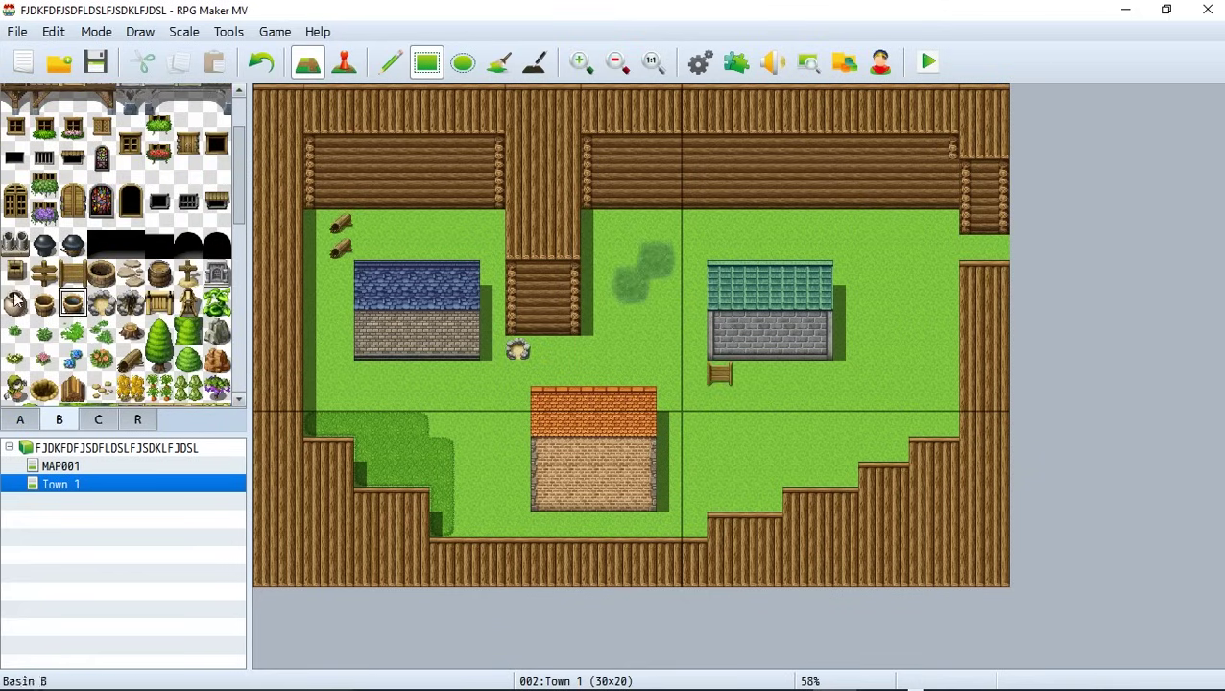
left_click(15, 301)
left_click(316, 224)
left_click_drag(518, 474, 517, 498)
scroll(122, 240, "down", 1)
left_click(442, 336)
left_click(44, 292)
Add a fence, barrels, stepping stones, flowers, a plant, and doors and a window on the grey and orange houses.
left_click(946, 223)
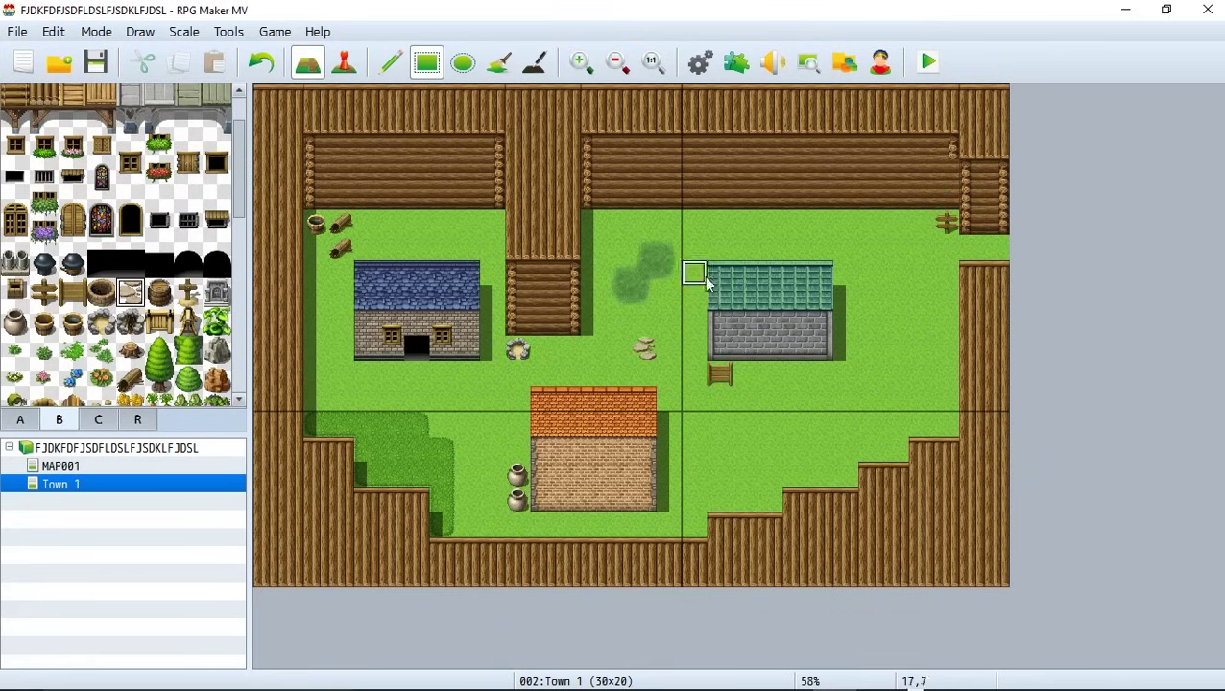
left_click(160, 292)
left_click(594, 223)
left_click(619, 222)
left_click(593, 248)
left_click(72, 378)
left_click(669, 297)
left_click(694, 423)
left_click(769, 346)
left_click(592, 496)
left_click(15, 219)
Scatter grass tufts around town, add a scarecrow and a chimney on the teal roof.
left_click(568, 464)
left_click(15, 349)
left_click(896, 222)
left_click(946, 399)
left_click(341, 348)
left_click(694, 526)
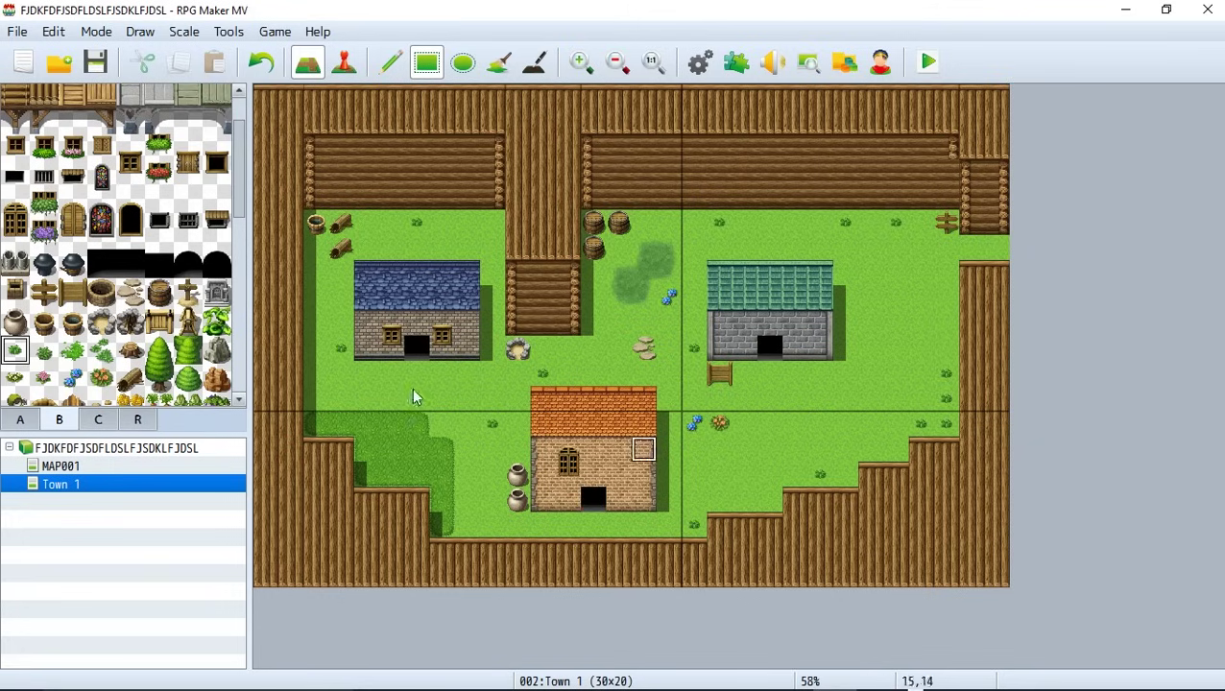
scroll(123, 240, "down", 3)
left_click(694, 323)
left_click(744, 271)
Plant a pine tree beside the grey house and a row of four along the top wall.
left_click(159, 223)
left_click(845, 331)
left_click(744, 197)
left_click(769, 198)
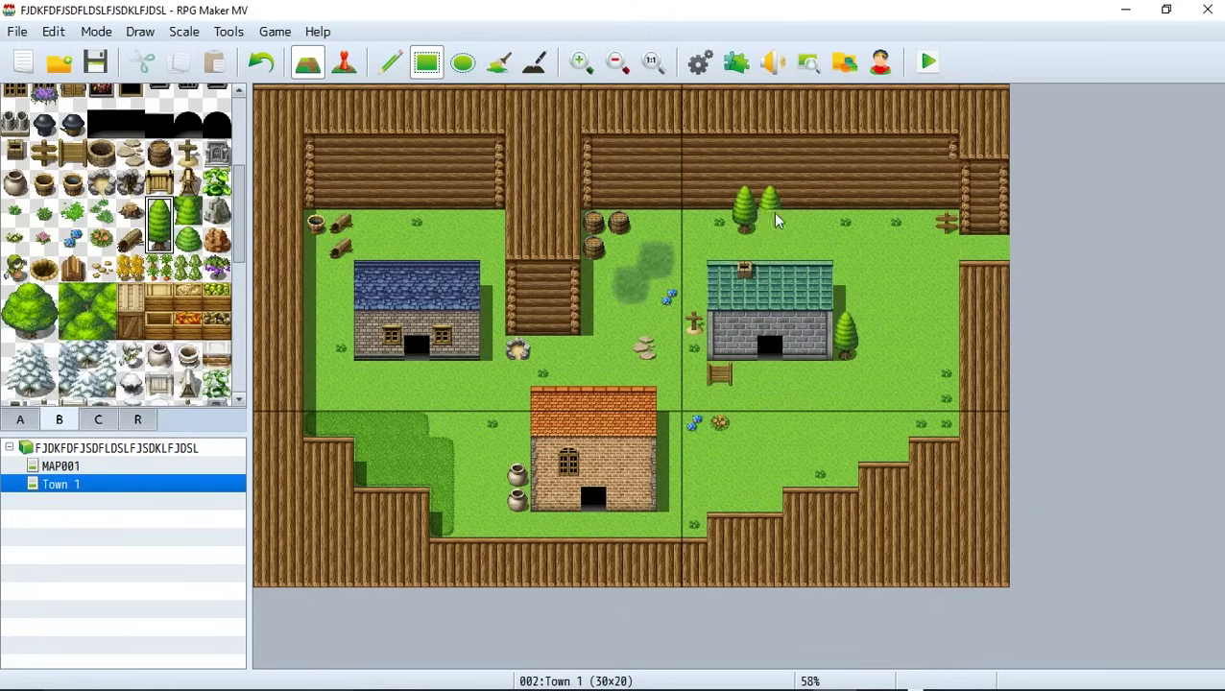
left_click(794, 198)
left_click(819, 197)
scroll(123, 240, "up", 5)
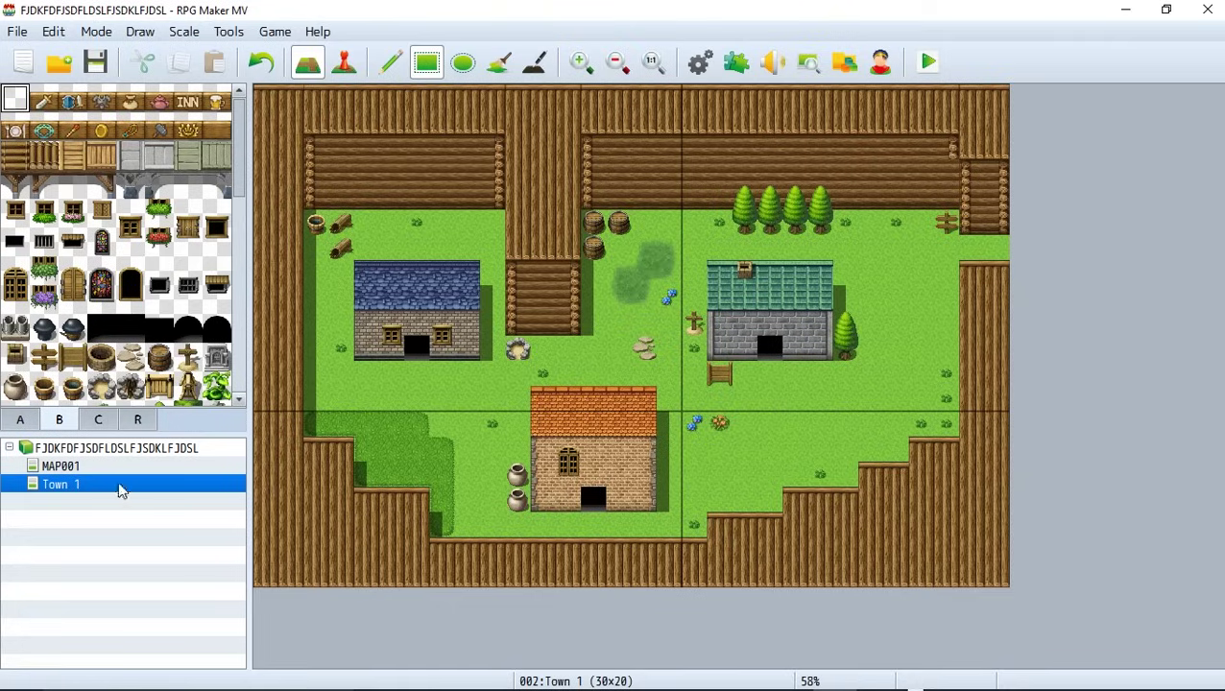
On the MAP001 overworld, create a new event on the town tile.
left_click(93, 467)
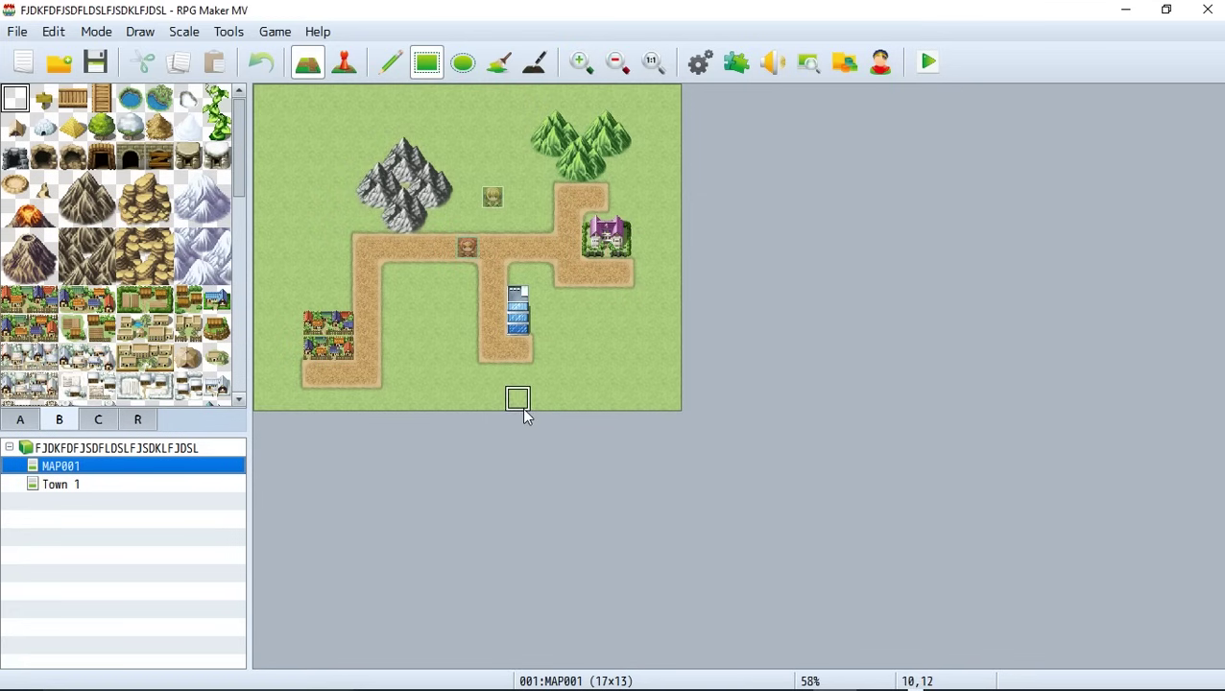
scroll(310, 430, "up", 1, "ctrl")
scroll(311, 431, "up", 3, "ctrl")
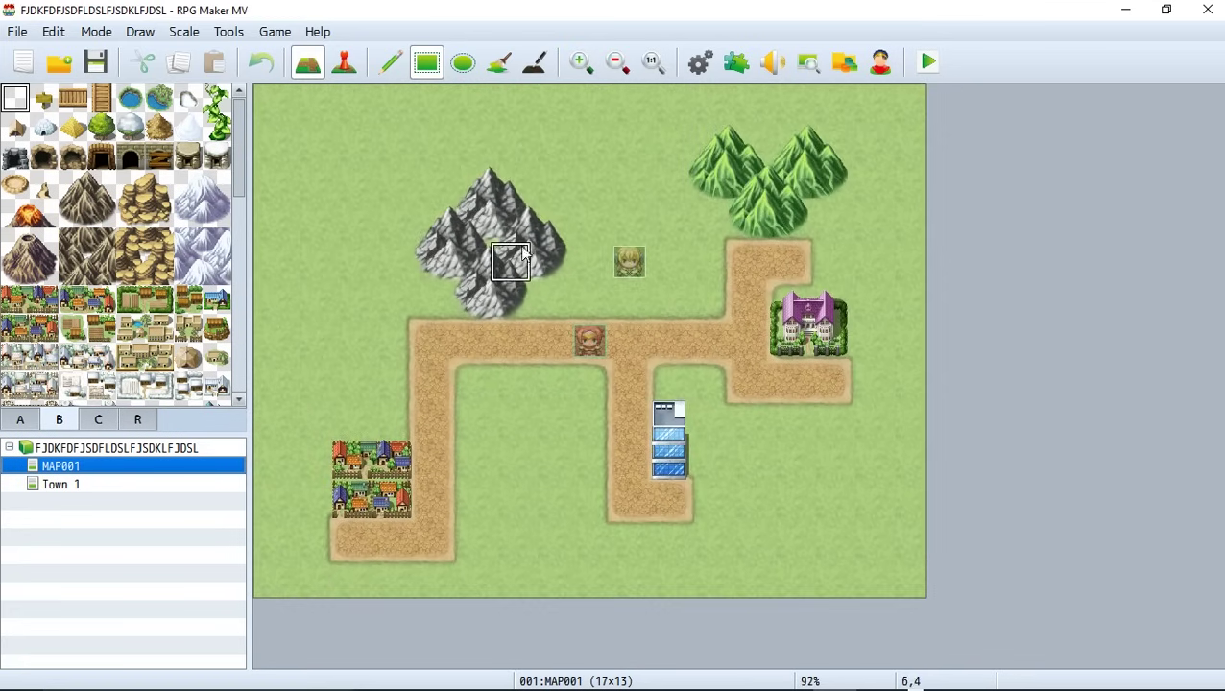
left_click(343, 67)
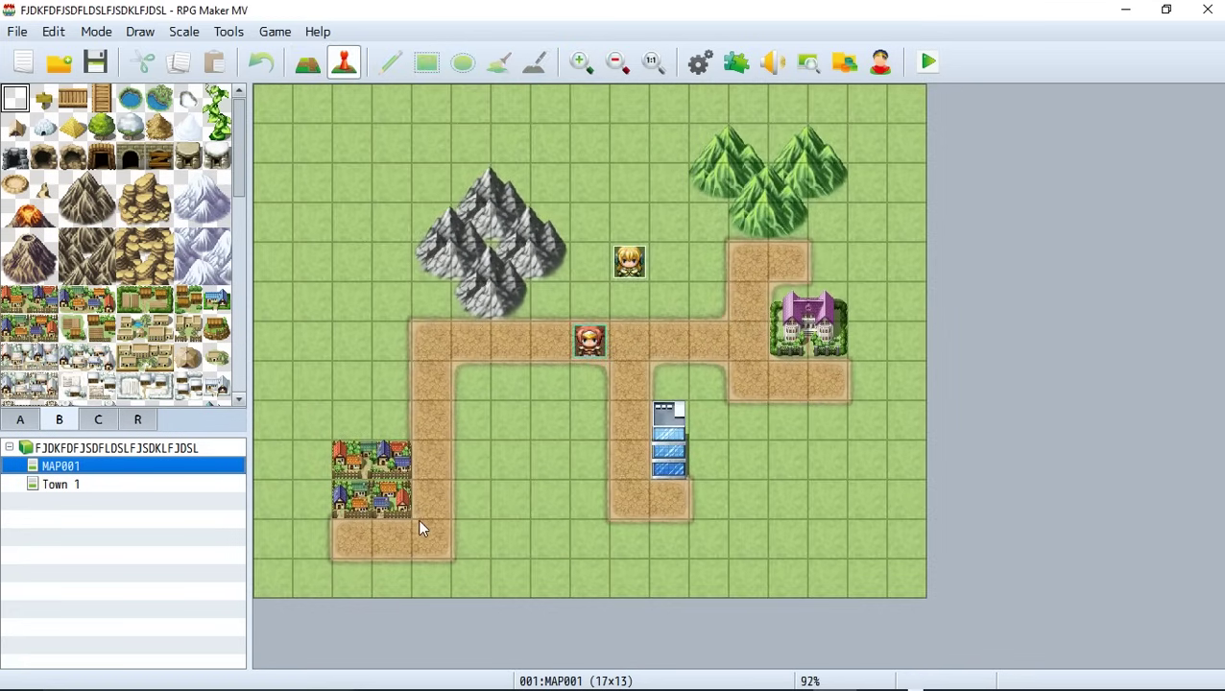
double_click(393, 505)
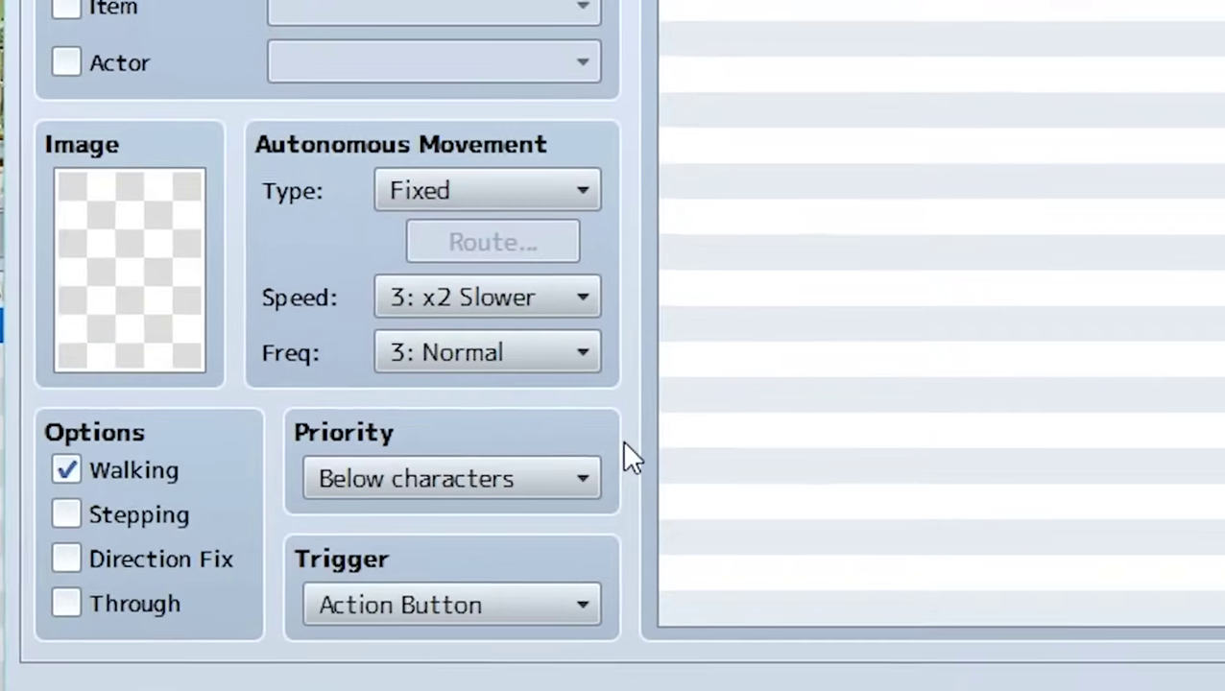
Keep the event's priority below characters and set its trigger to Player Touch.
left_click(516, 480)
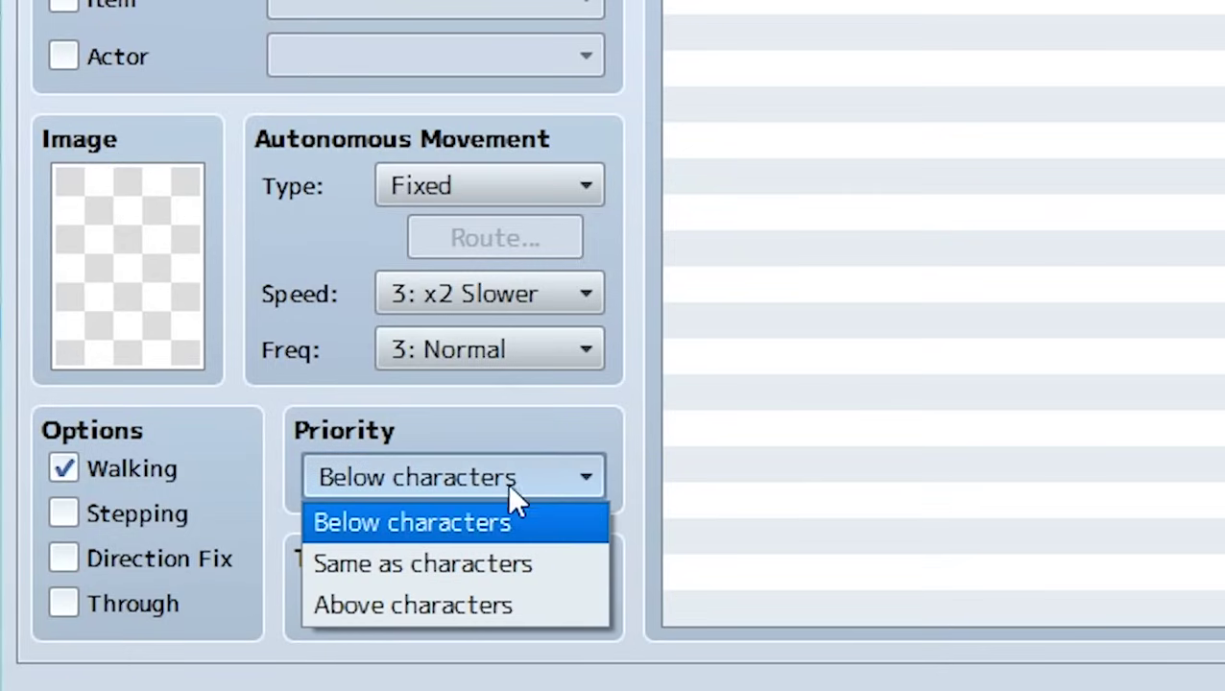
left_click(495, 526)
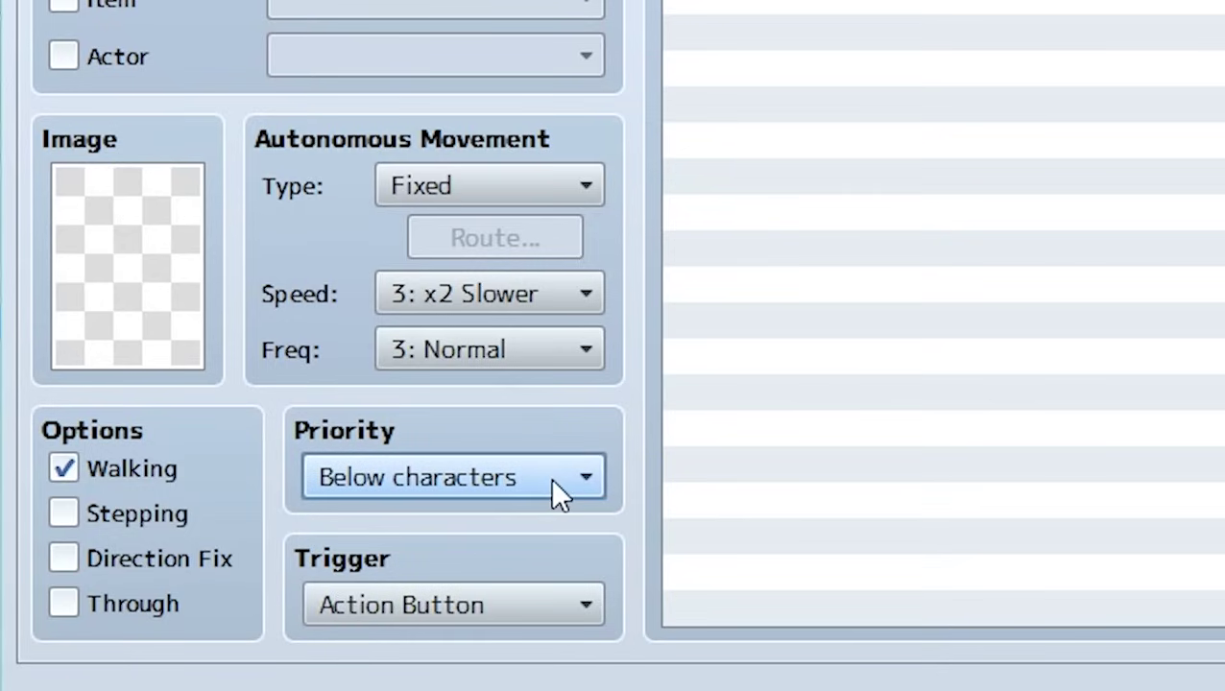
mouse_move(553, 482)
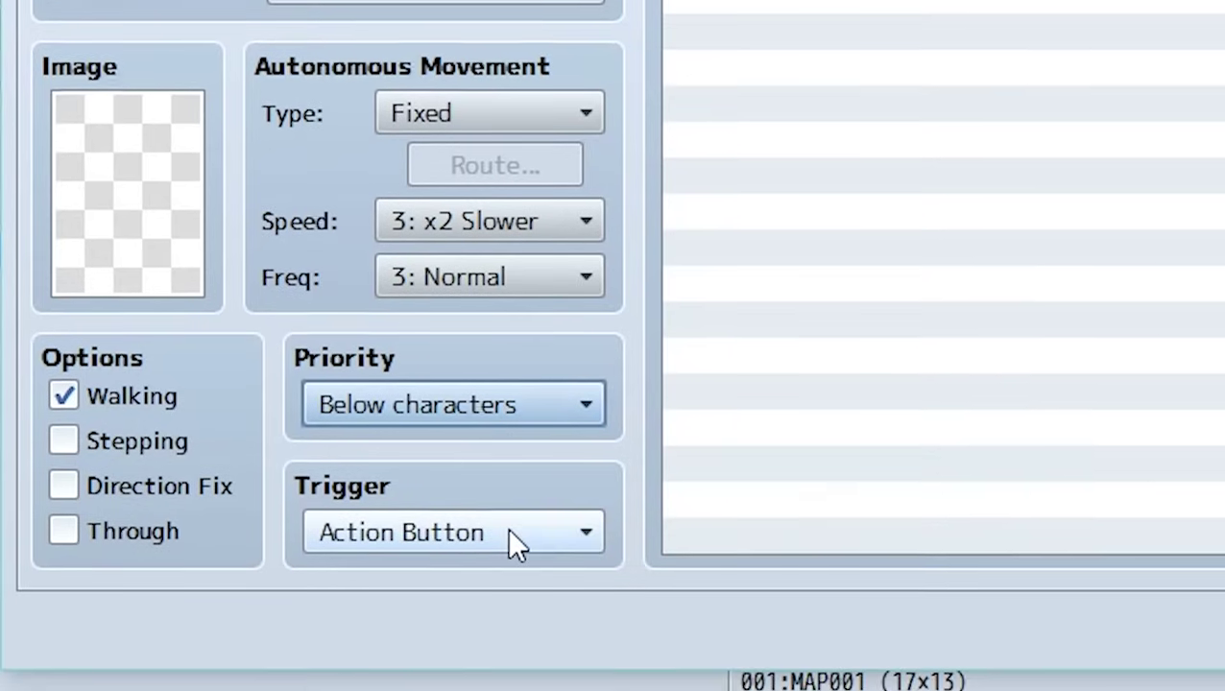
left_click(507, 605)
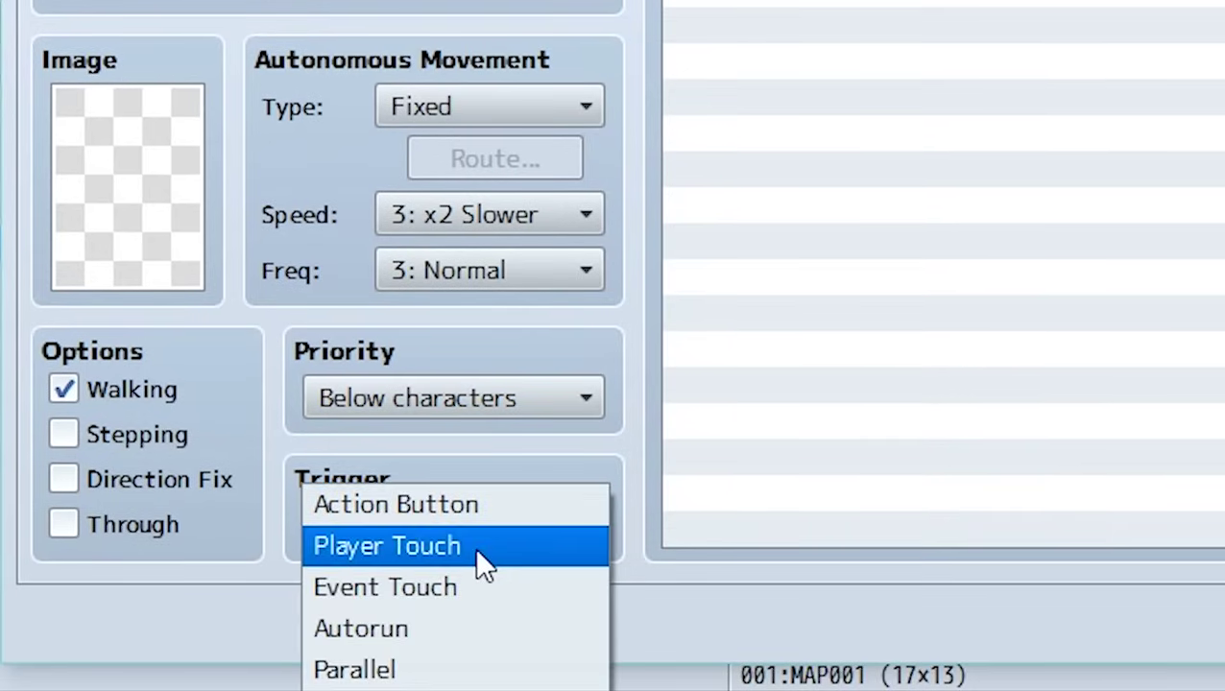
left_click(476, 547)
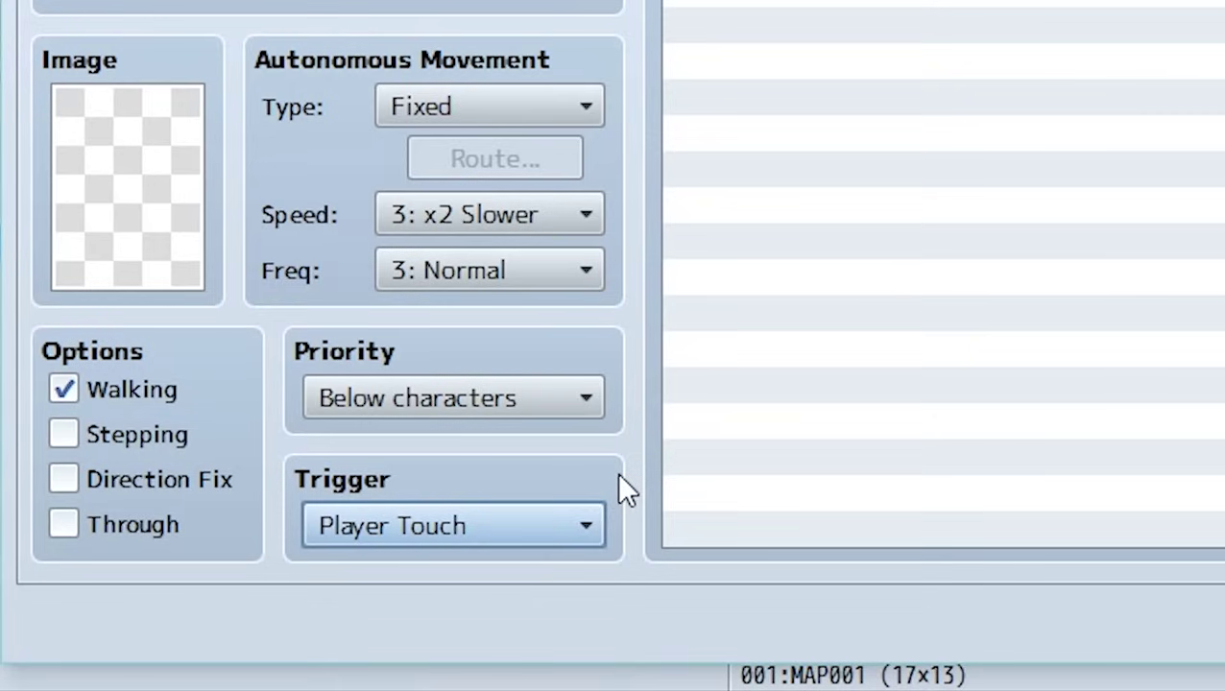
left_click(530, 511)
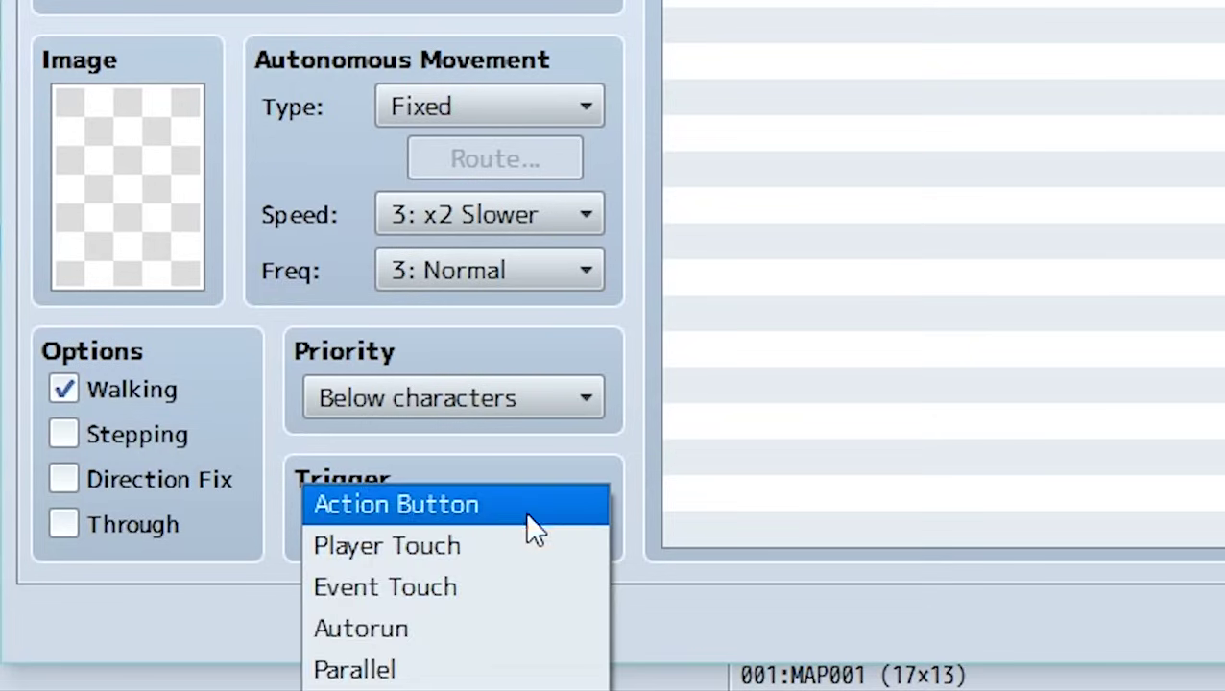
left_click(501, 507)
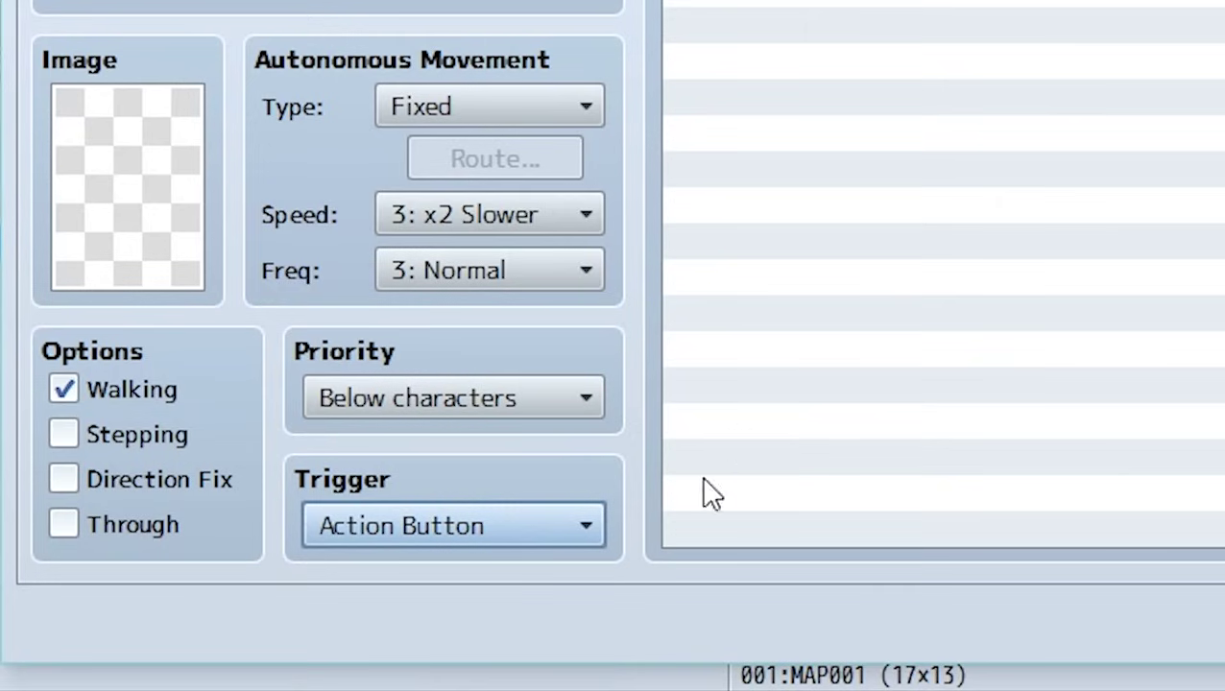
left_click(494, 531)
left_click(476, 544)
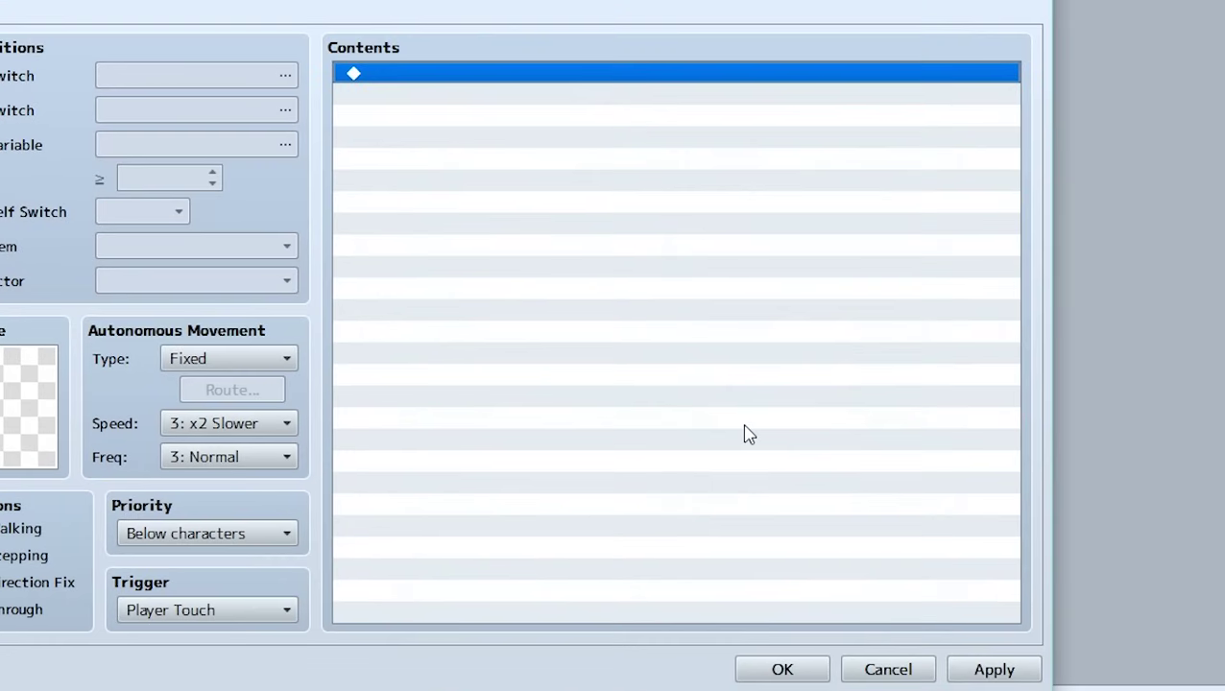
Add a Transfer Player command to Town 1 (29,6), facing left, with black fade.
double_click(749, 434)
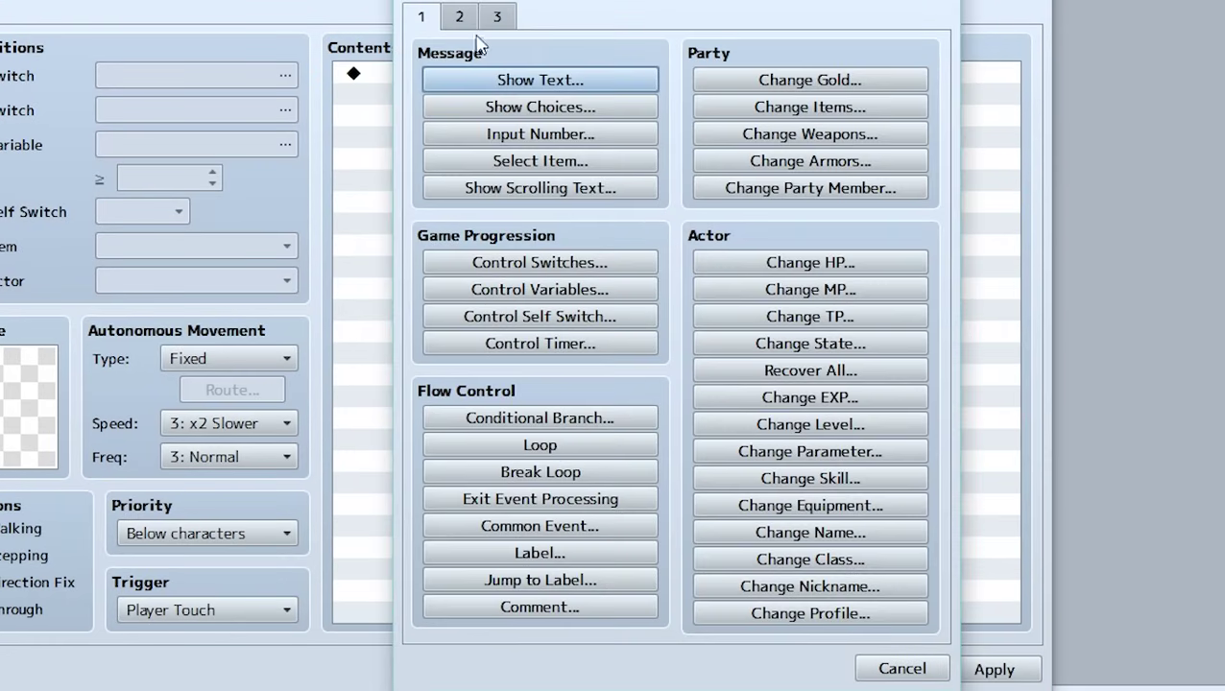
left_click(460, 26)
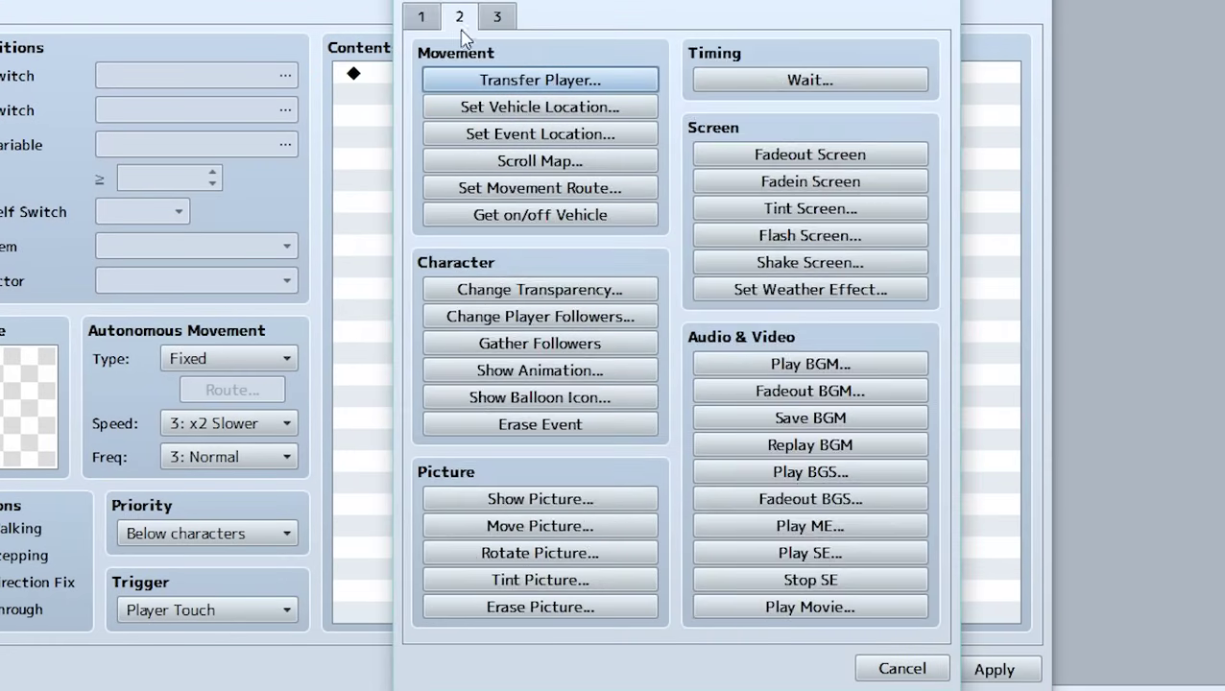
left_click(541, 82)
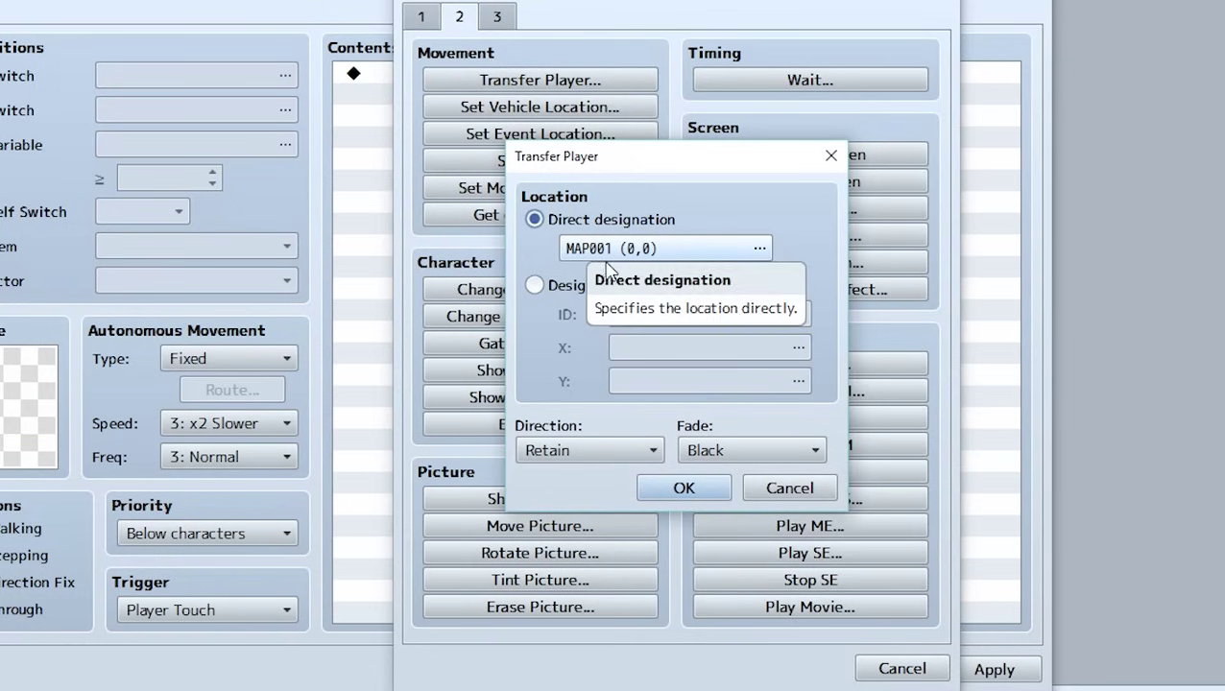
left_click(602, 257)
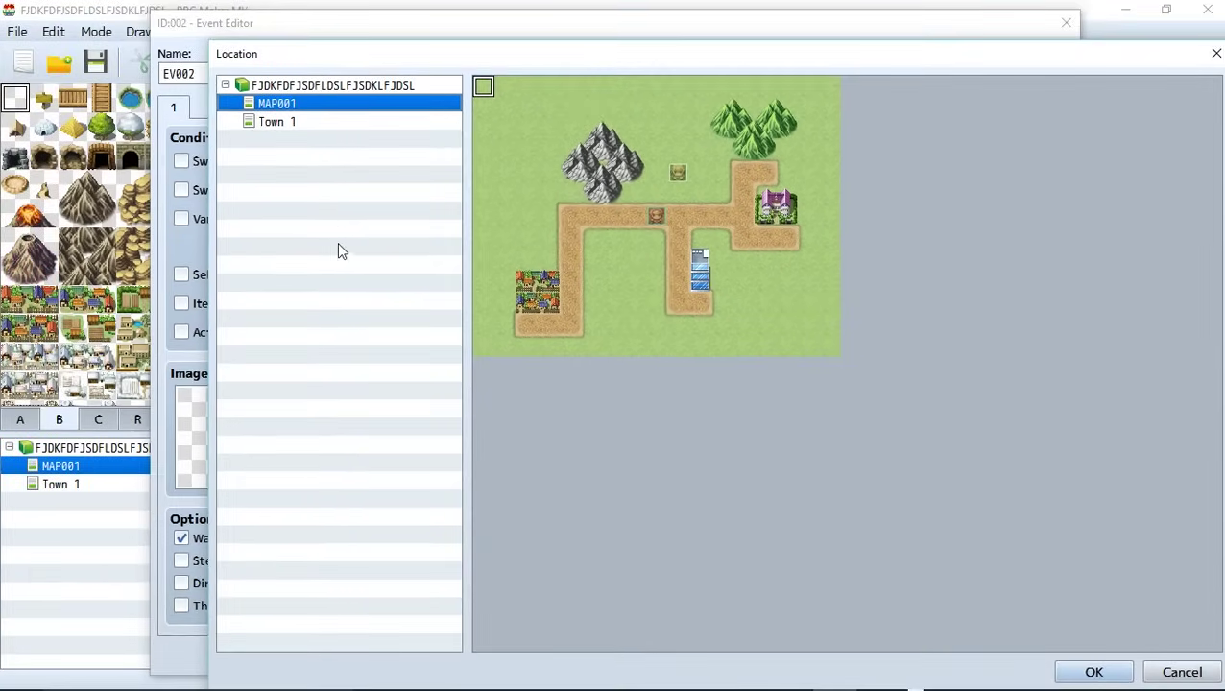
left_click(286, 124)
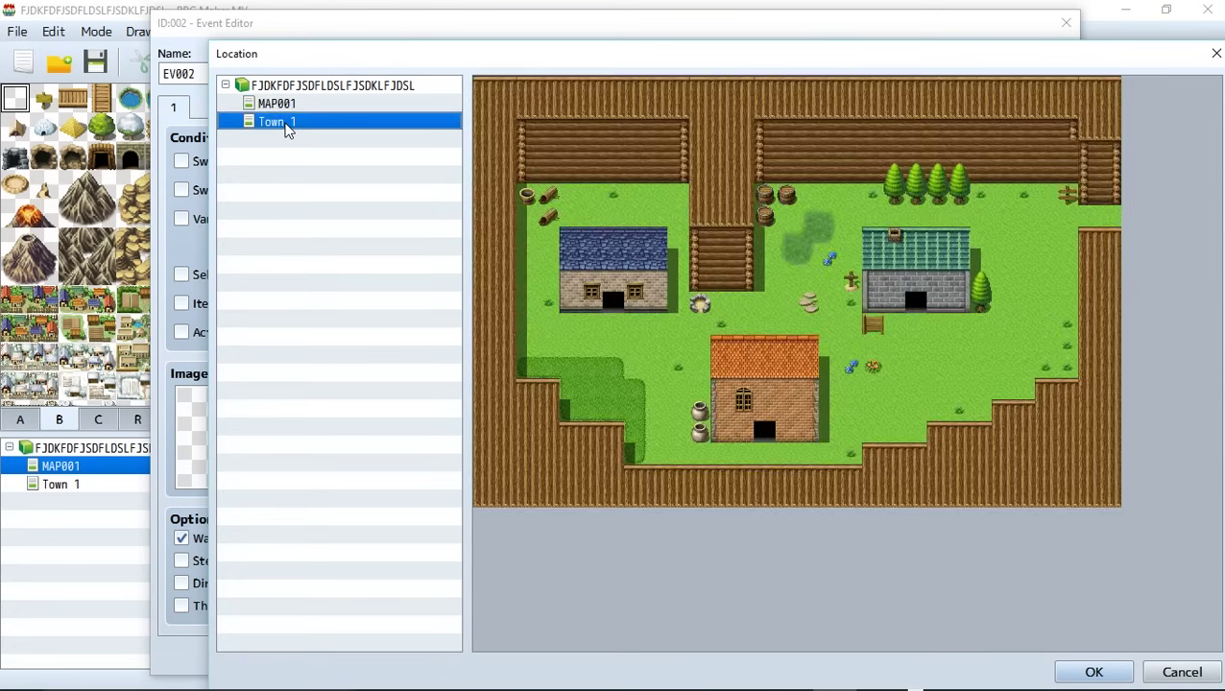
double_click(1106, 215)
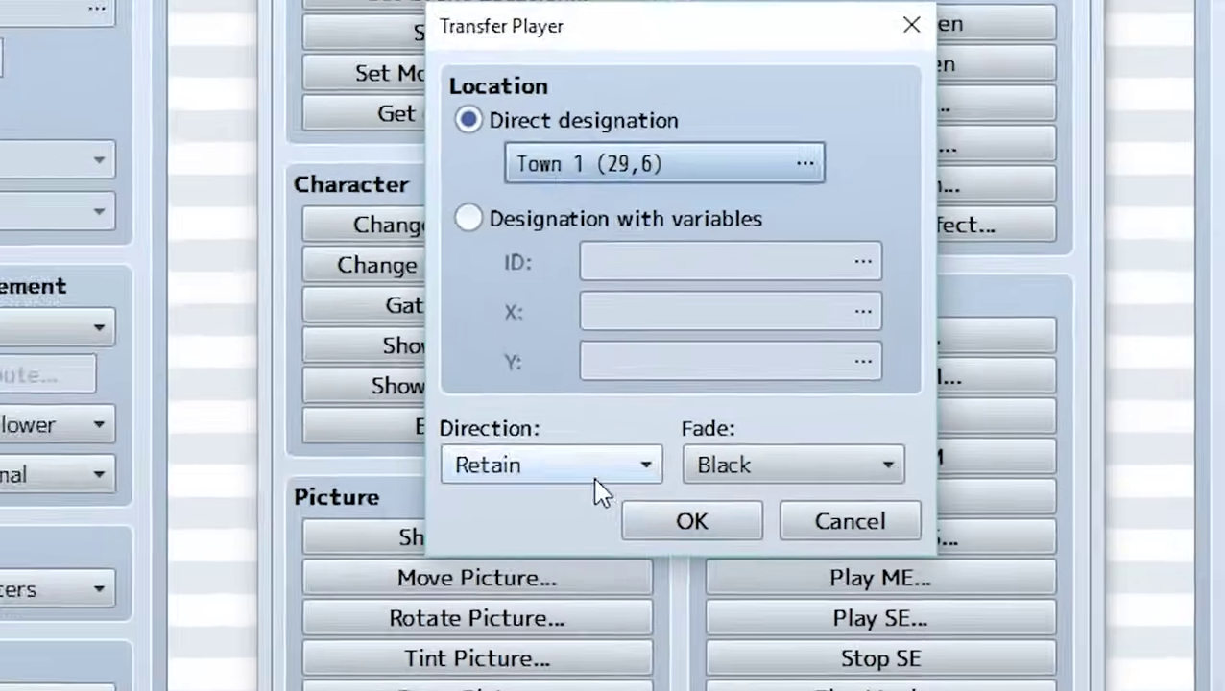
left_click(715, 475)
left_click(506, 595)
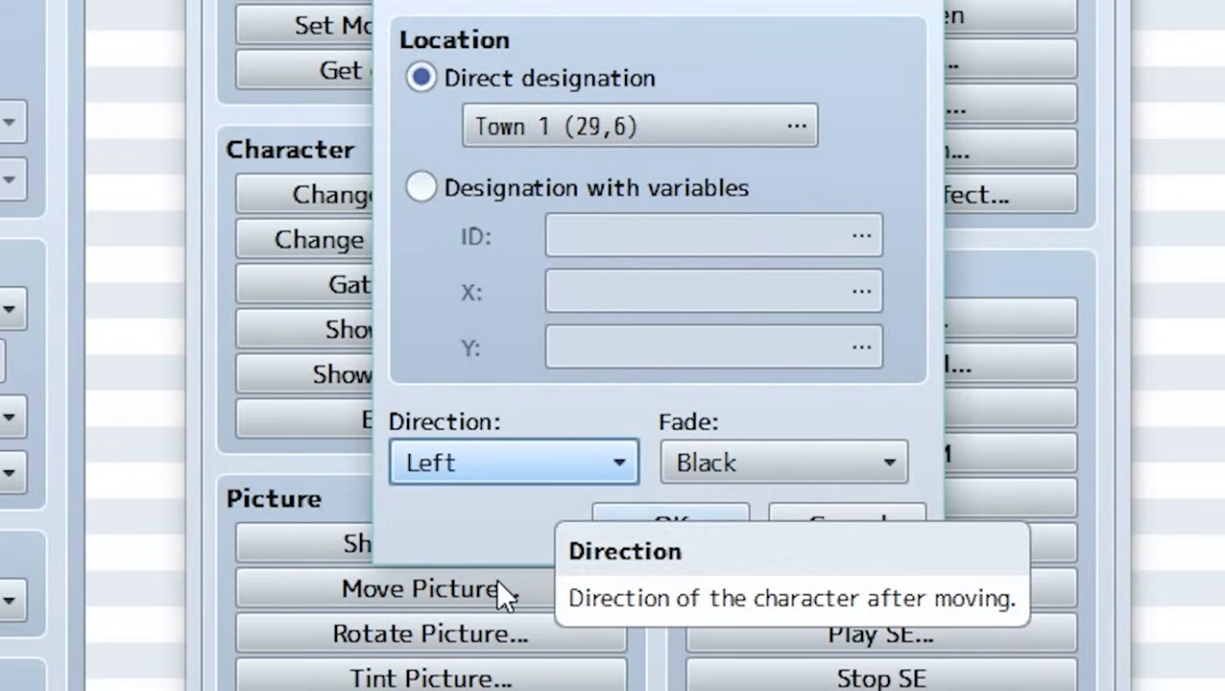
left_click(744, 466)
left_click(741, 464)
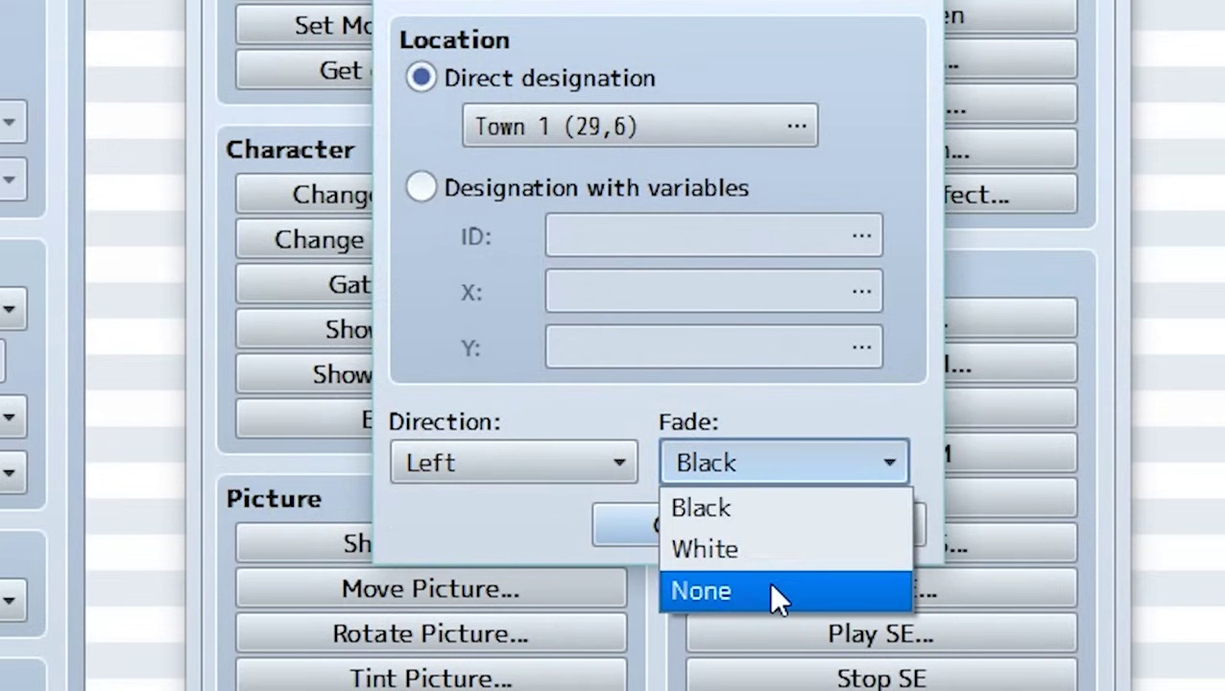
left_click(746, 506)
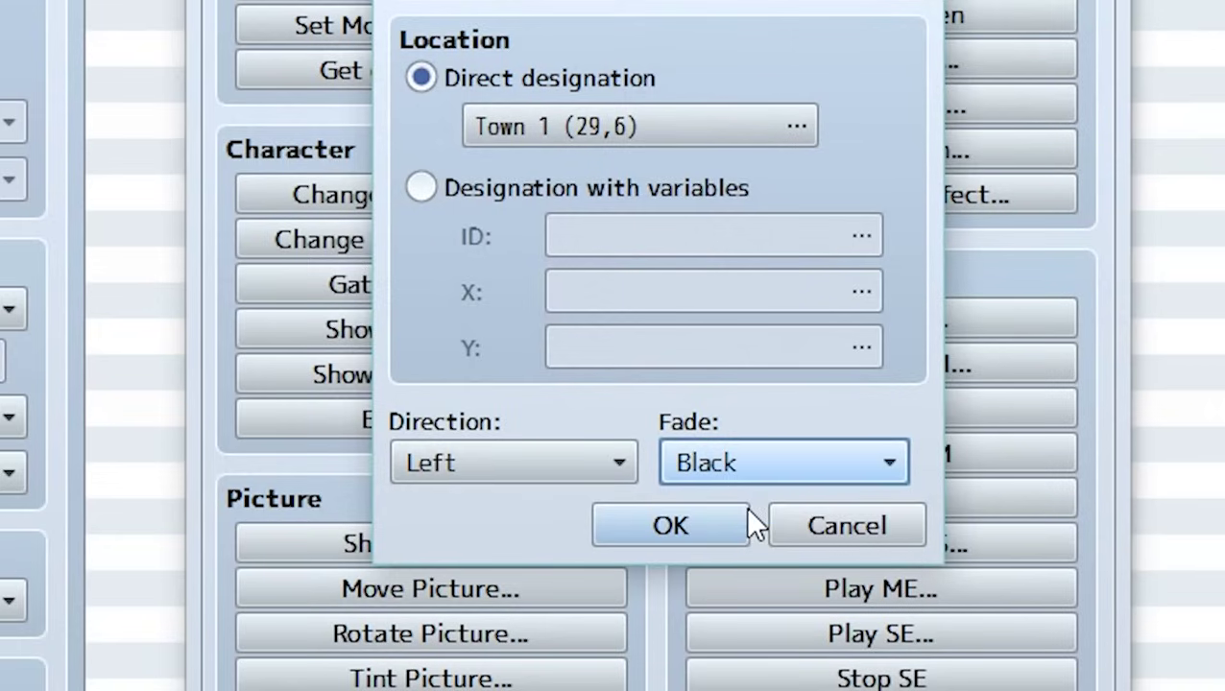
left_click(728, 515)
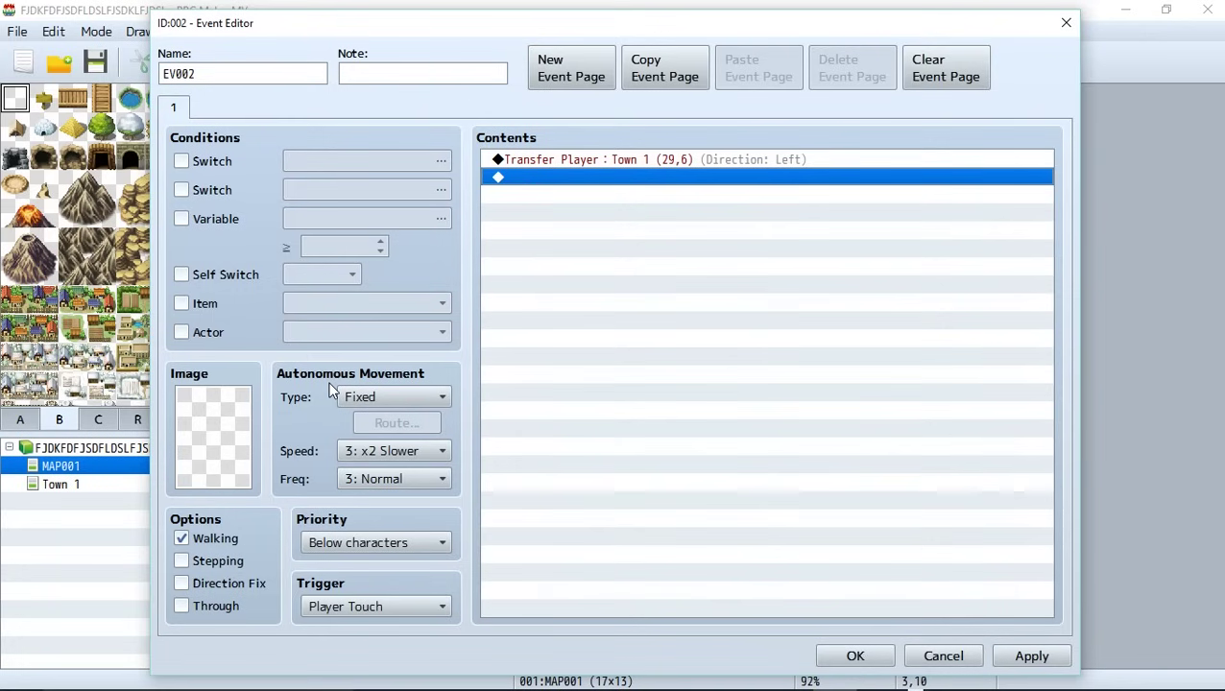
mouse_move(331, 390)
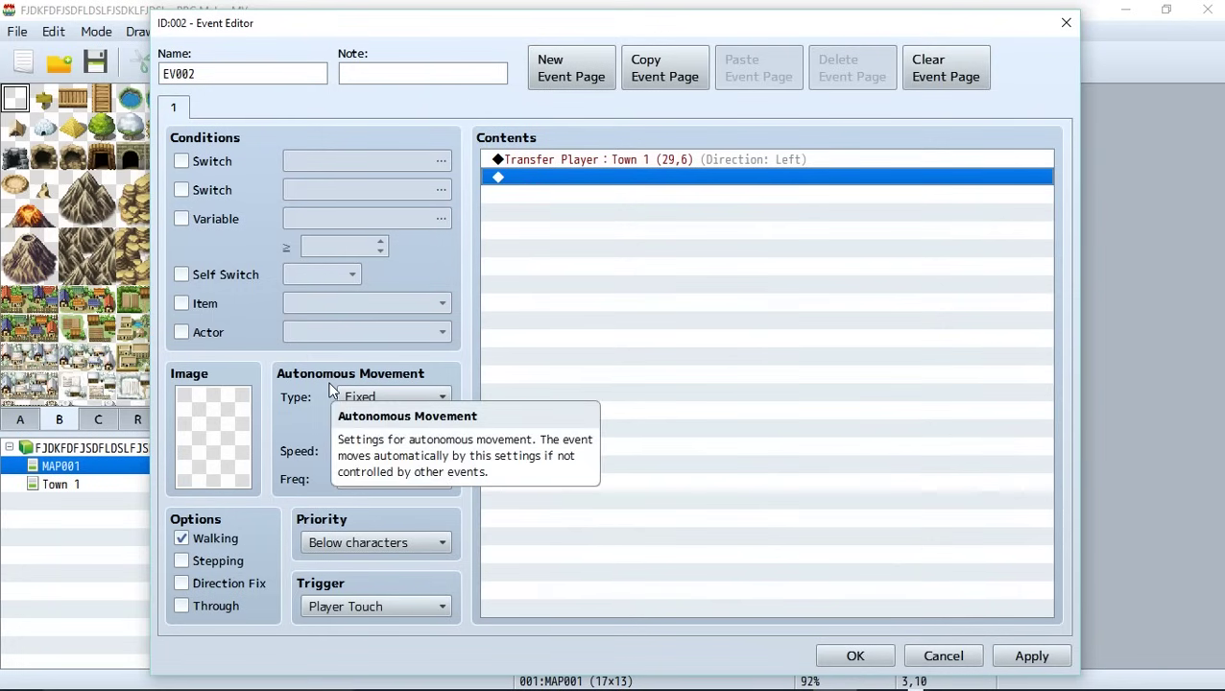
Save the transfer event, copy it, and paste it onto the town tile above.
left_click(870, 656)
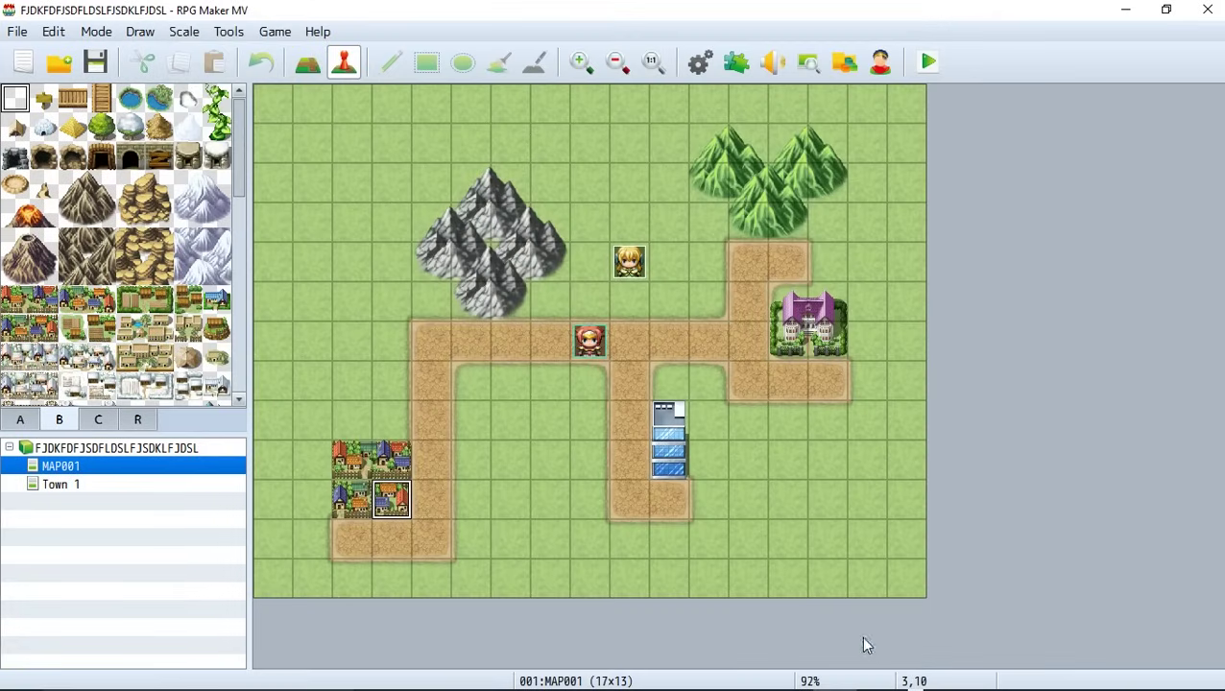
right_click(390, 507)
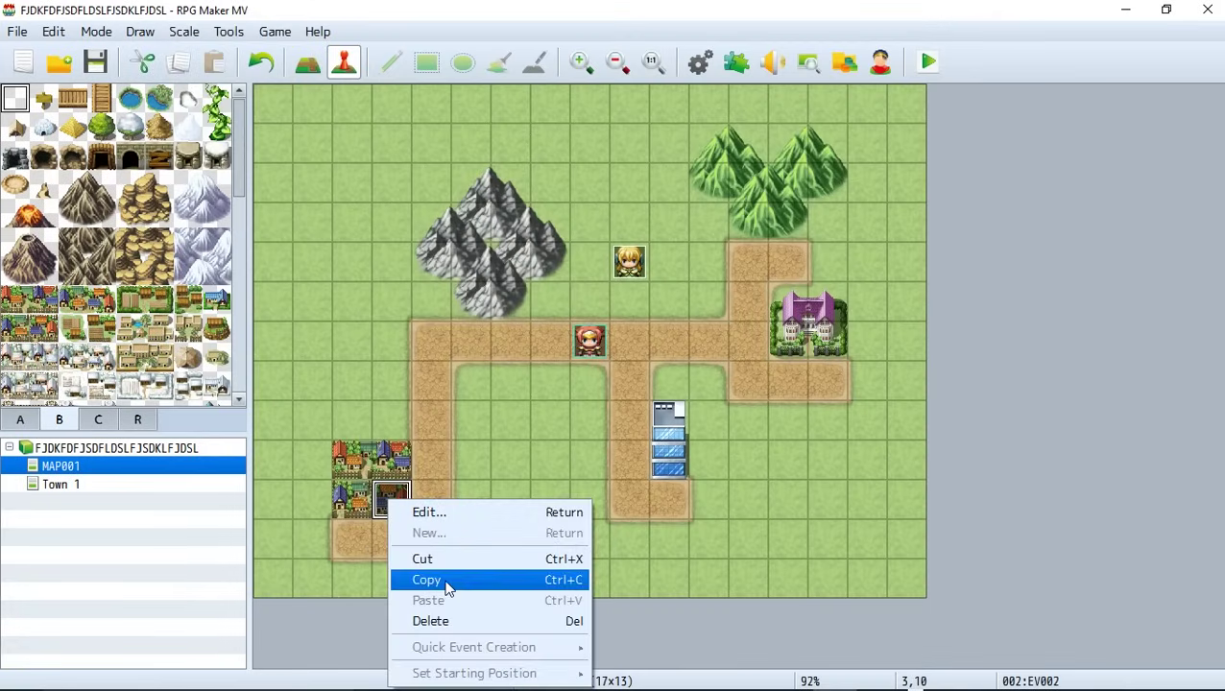
left_click(443, 579)
left_click(393, 468)
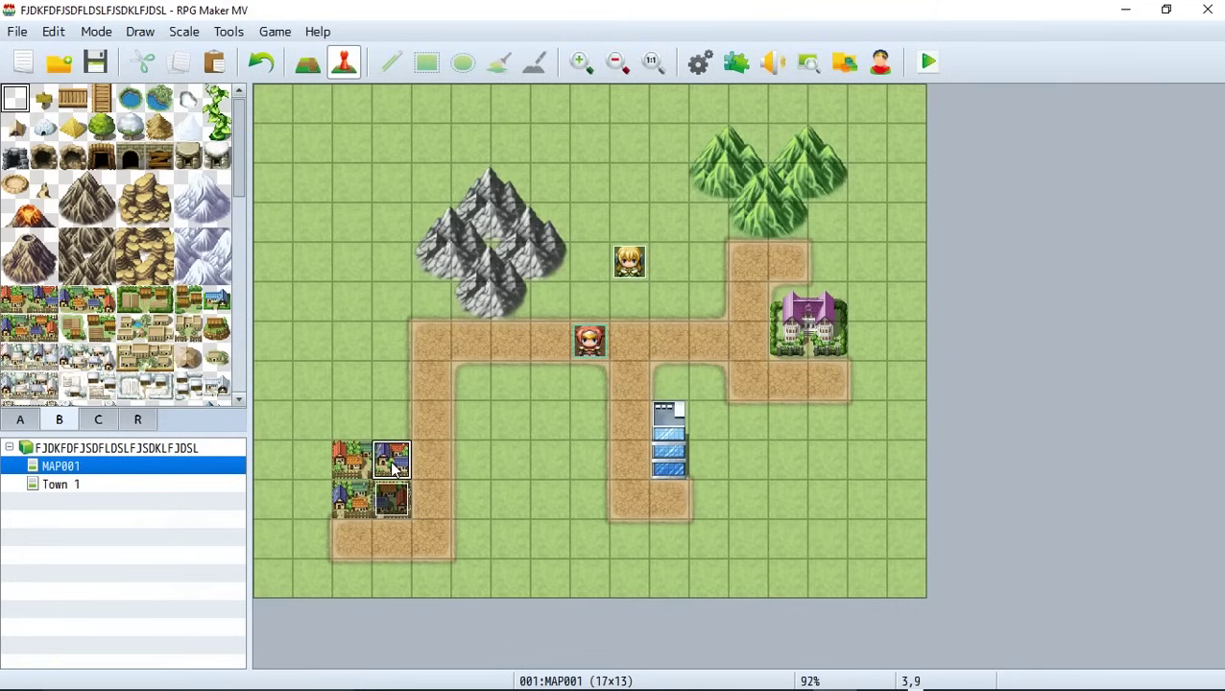
right_click(394, 468)
left_click(471, 561)
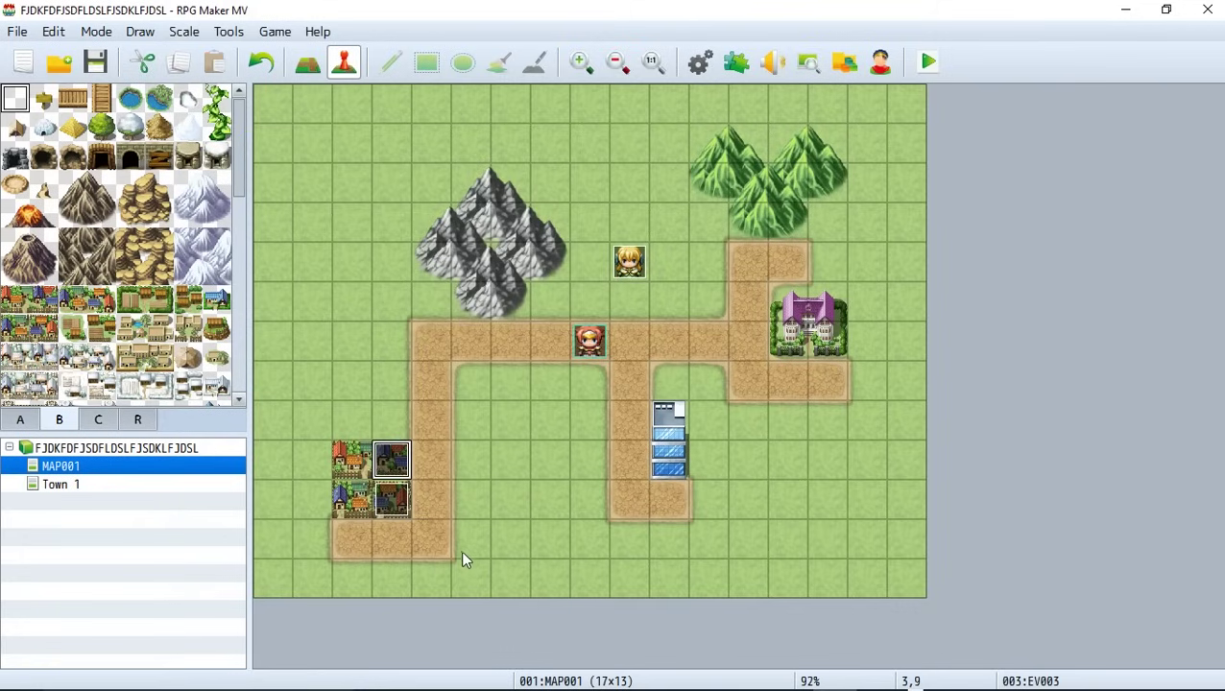
Paste the event onto the upper-left and lower-left town tiles as well.
left_click(354, 465)
key("ctrl+v")
left_click(357, 498)
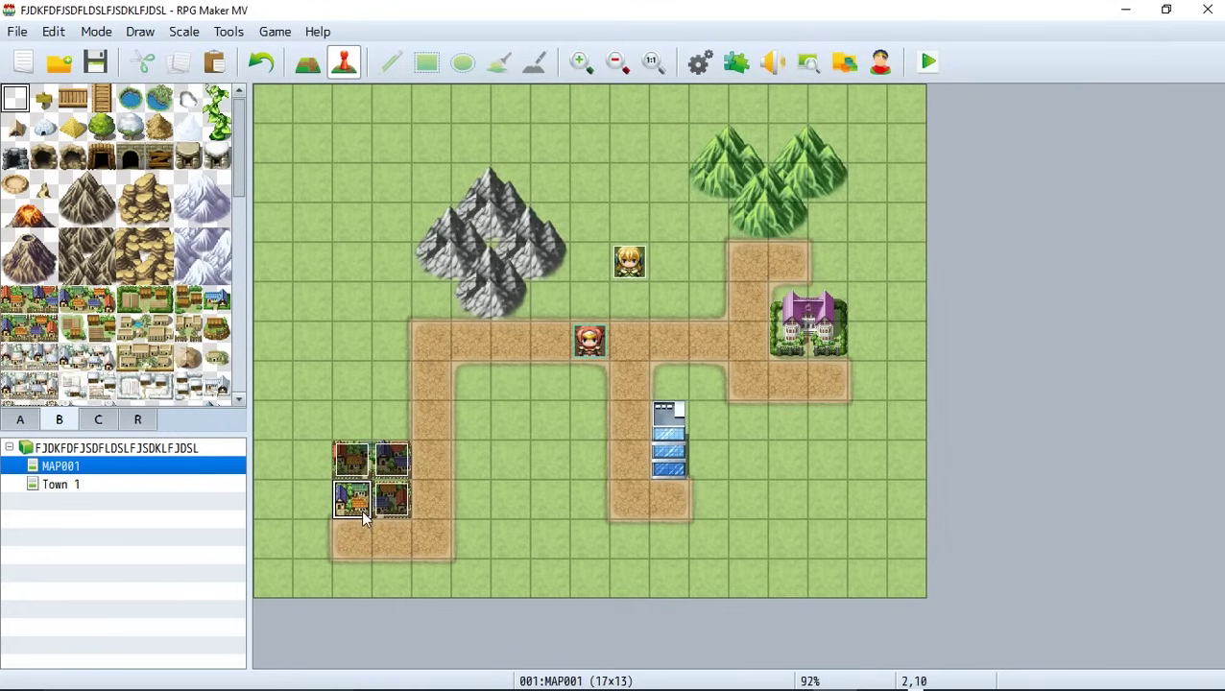
key("ctrl+v")
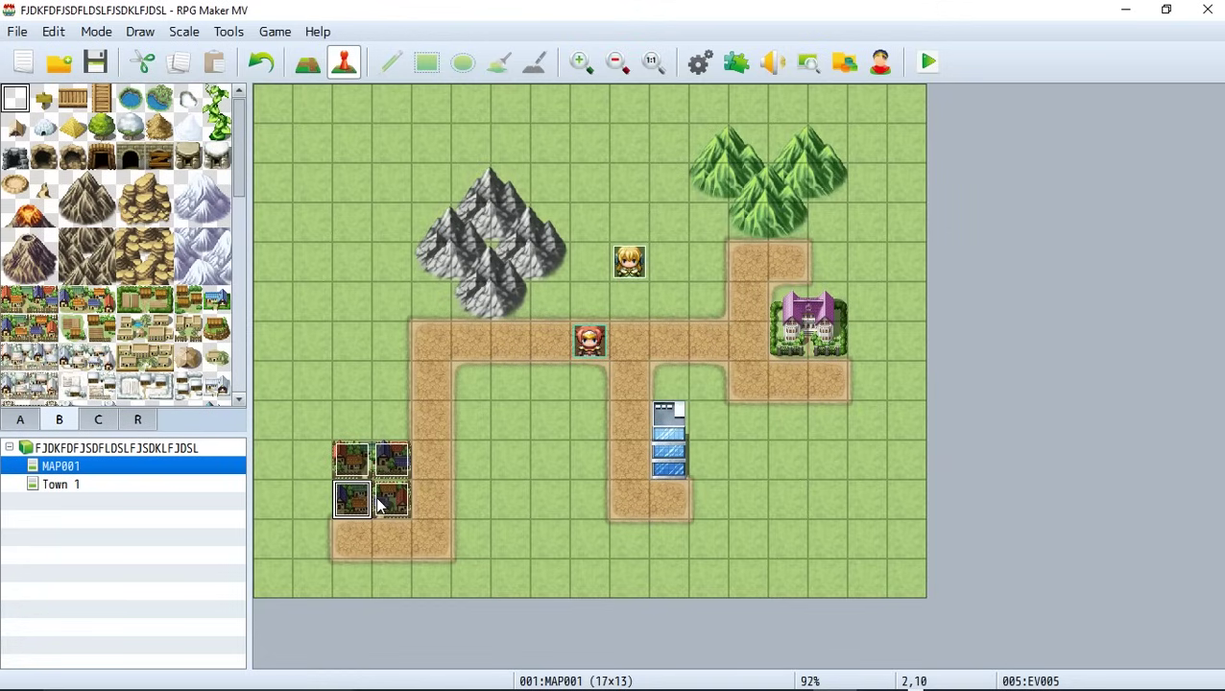
In Town 1, create an event on the right-edge exit tile (29,6) with a Player Touch trigger.
left_click(106, 486)
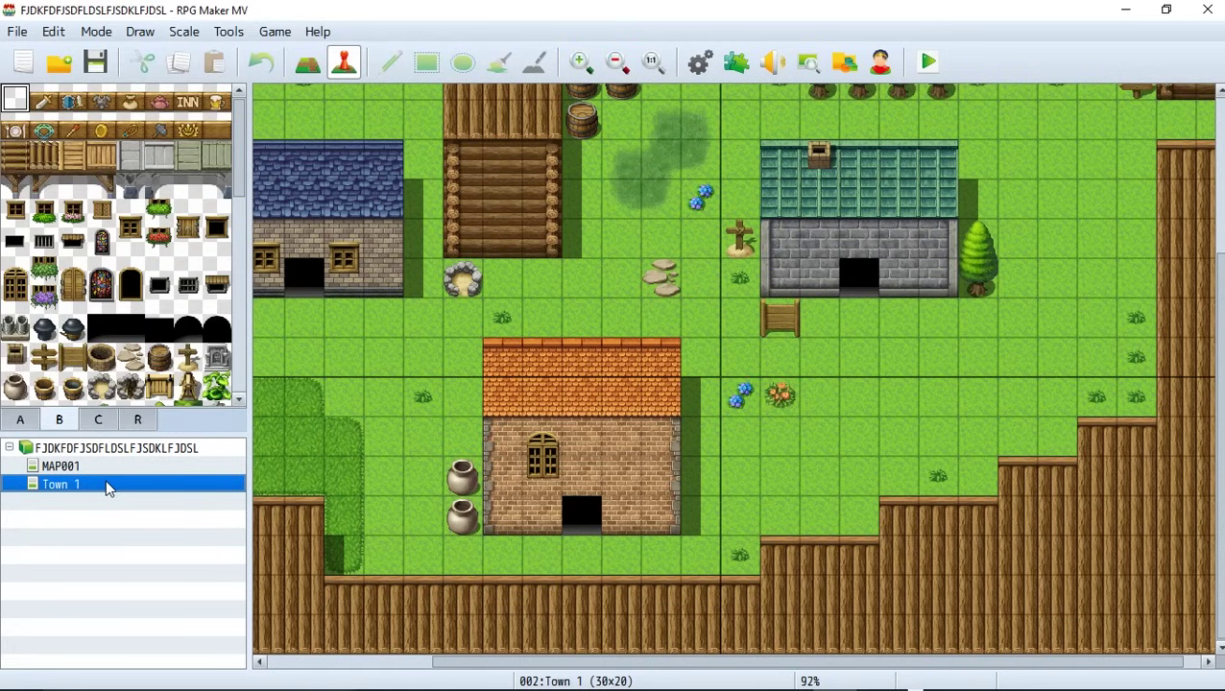
scroll(1217, 434, "up", 4)
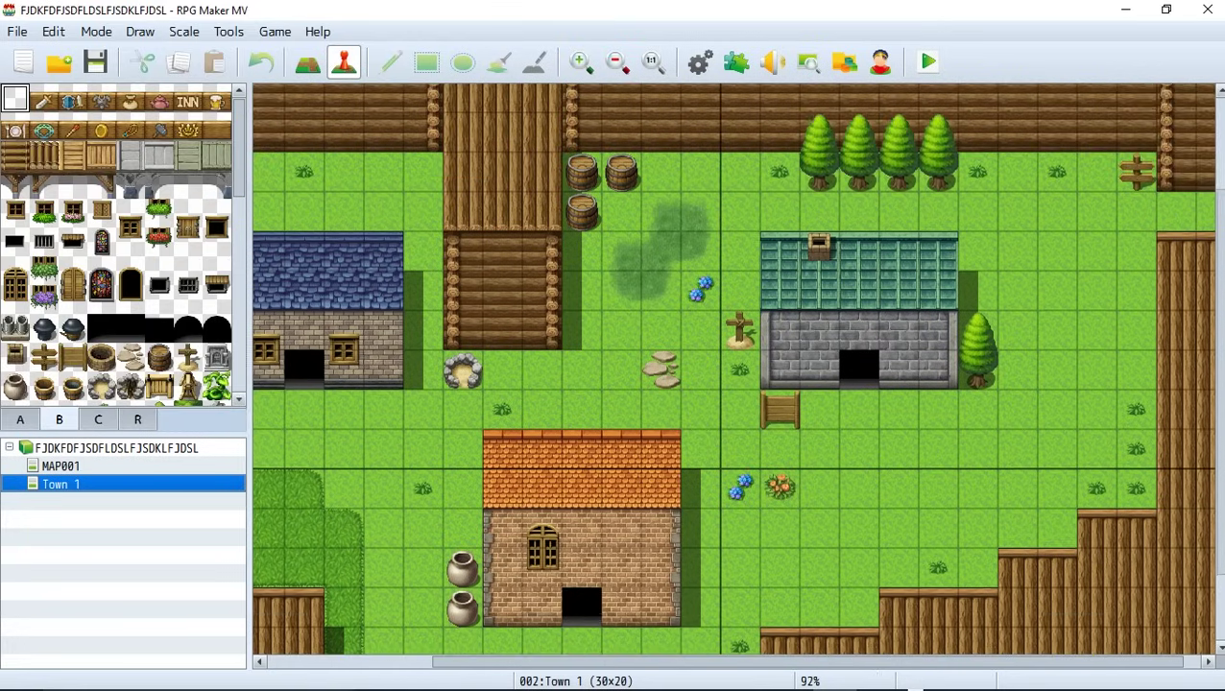
left_click_drag(1085, 667, 1095, 667)
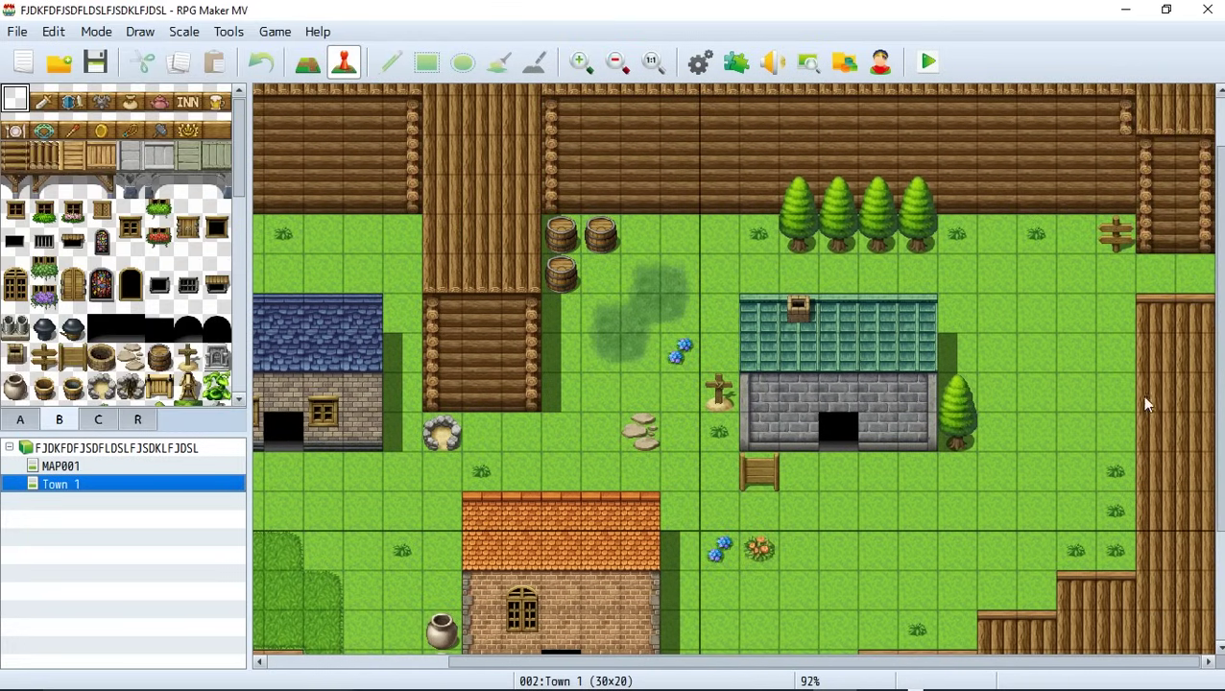
double_click(1198, 281)
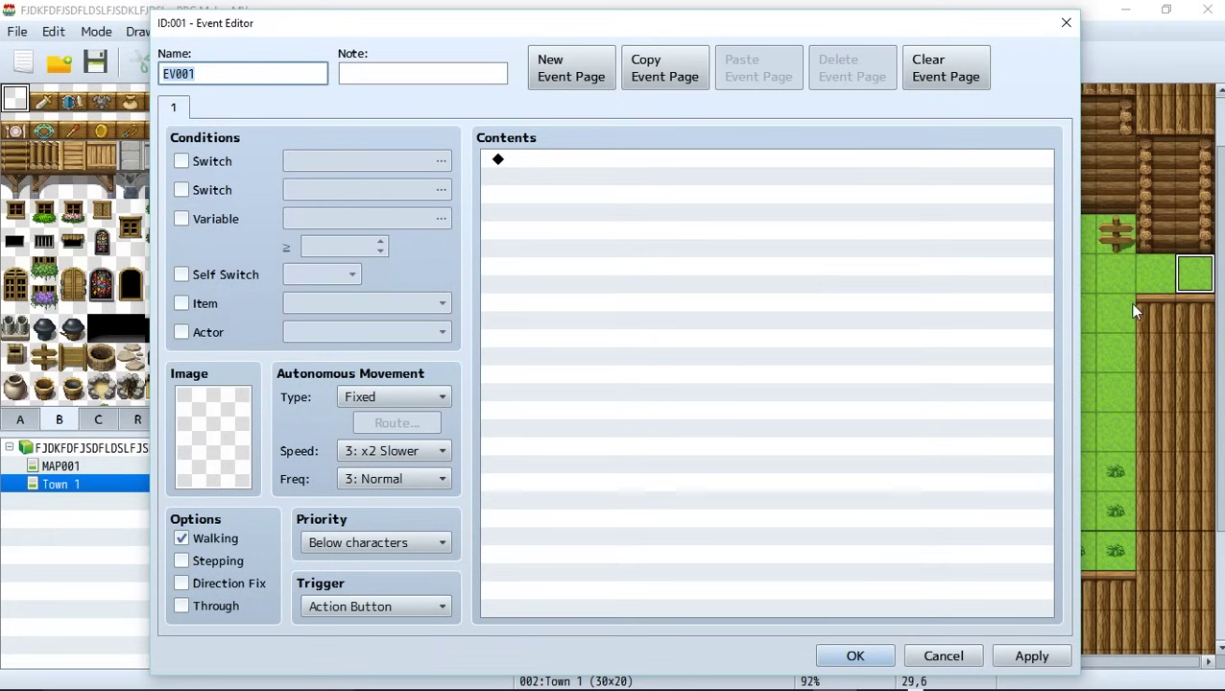
left_click(384, 607)
left_click(376, 617)
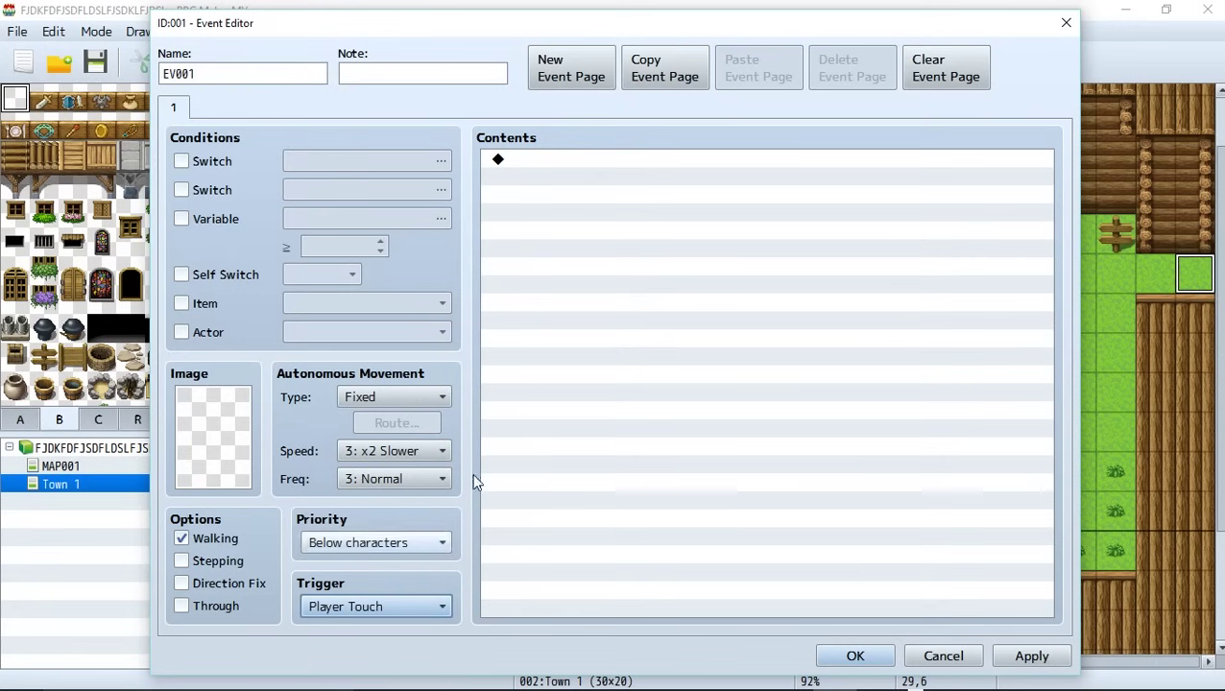
Add a Transfer Player command to MAP001 (3,11) facing Down, and save the event.
left_click(623, 217)
double_click(623, 217)
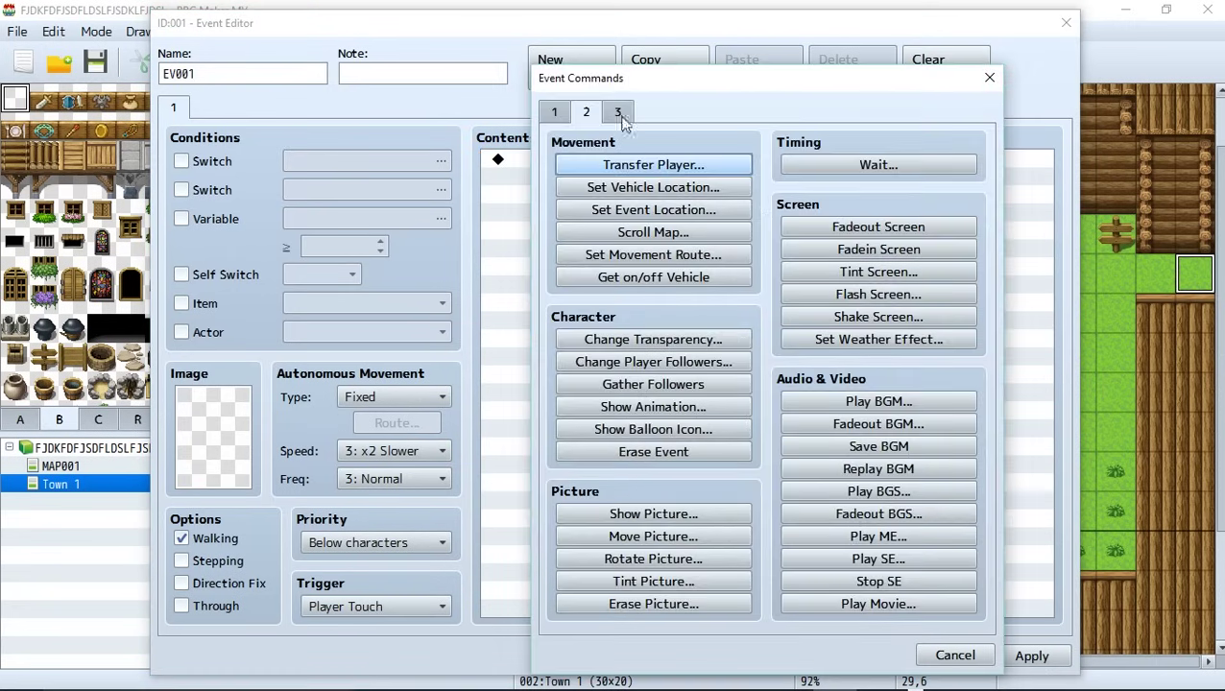
left_click(655, 166)
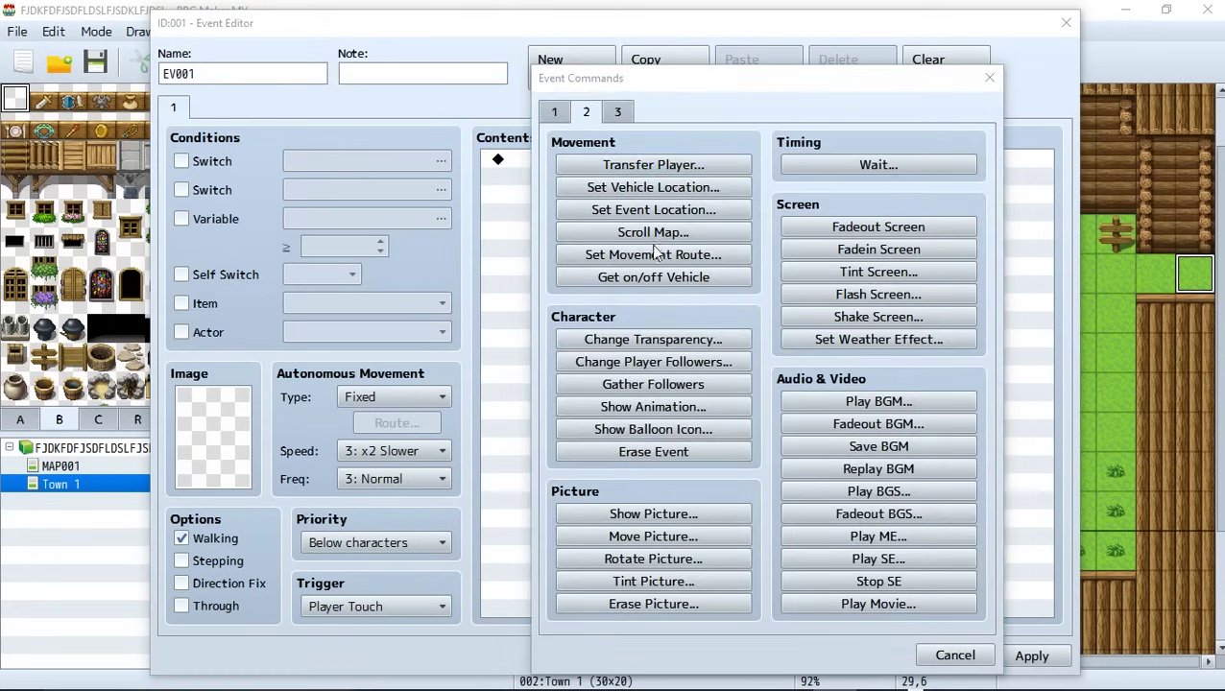
left_click(688, 304)
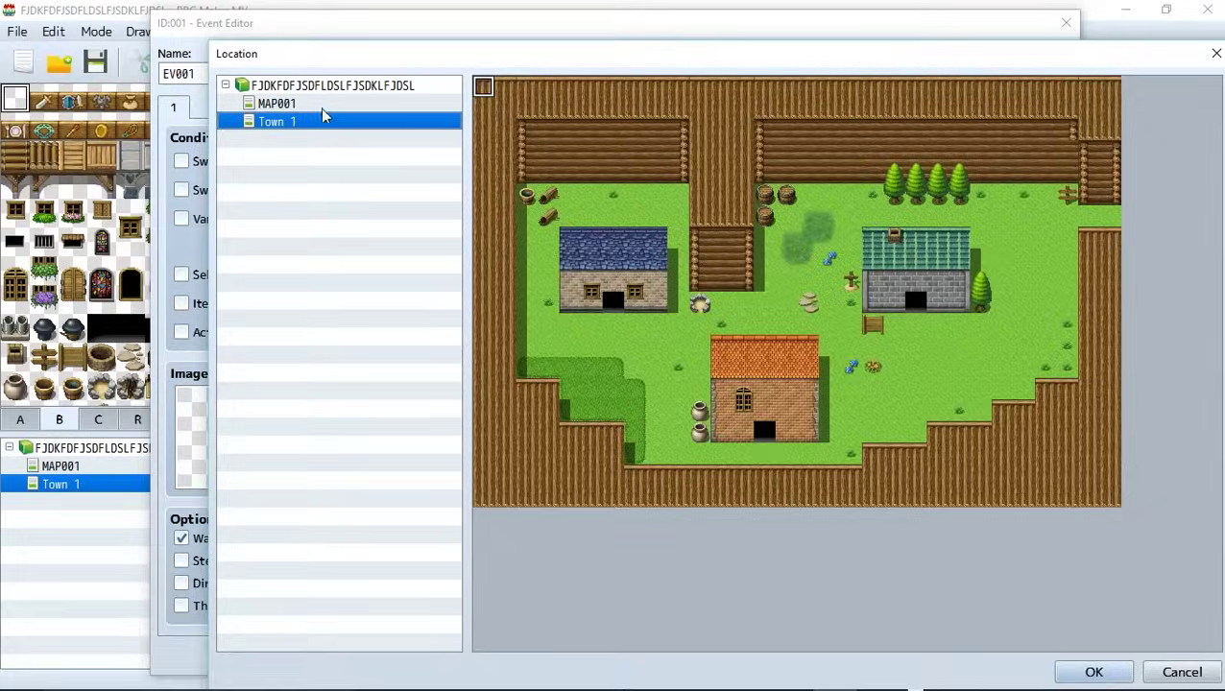
left_click(320, 104)
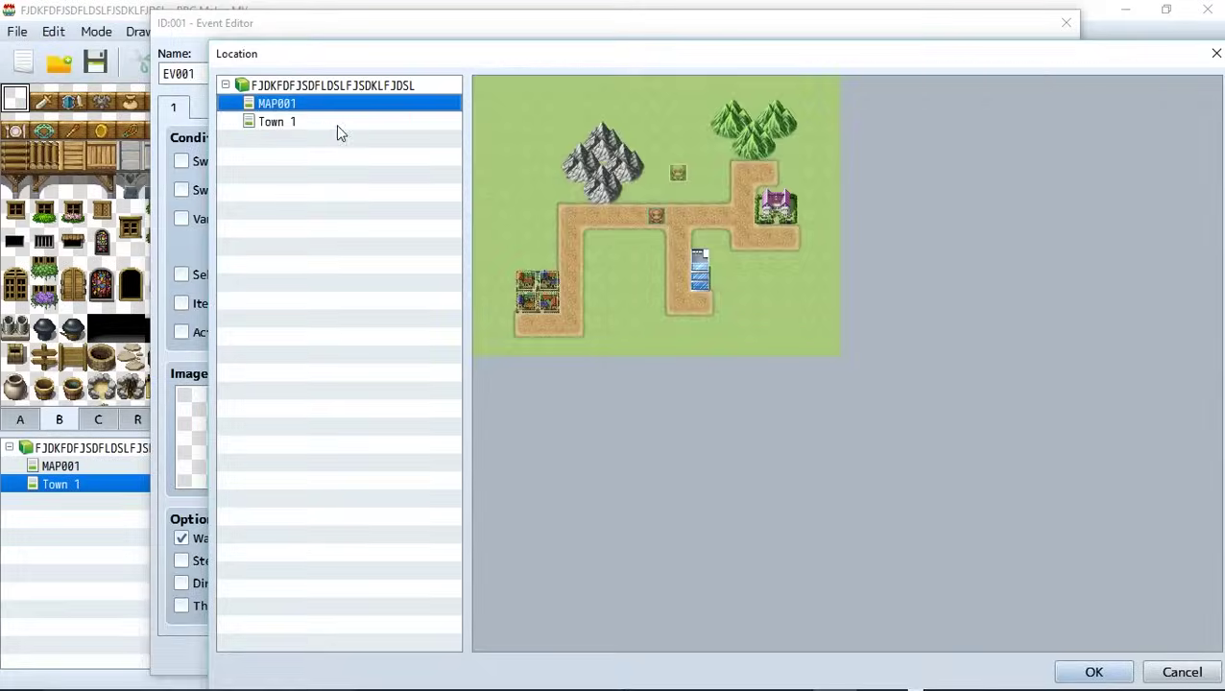
double_click(552, 335)
left_click(659, 473)
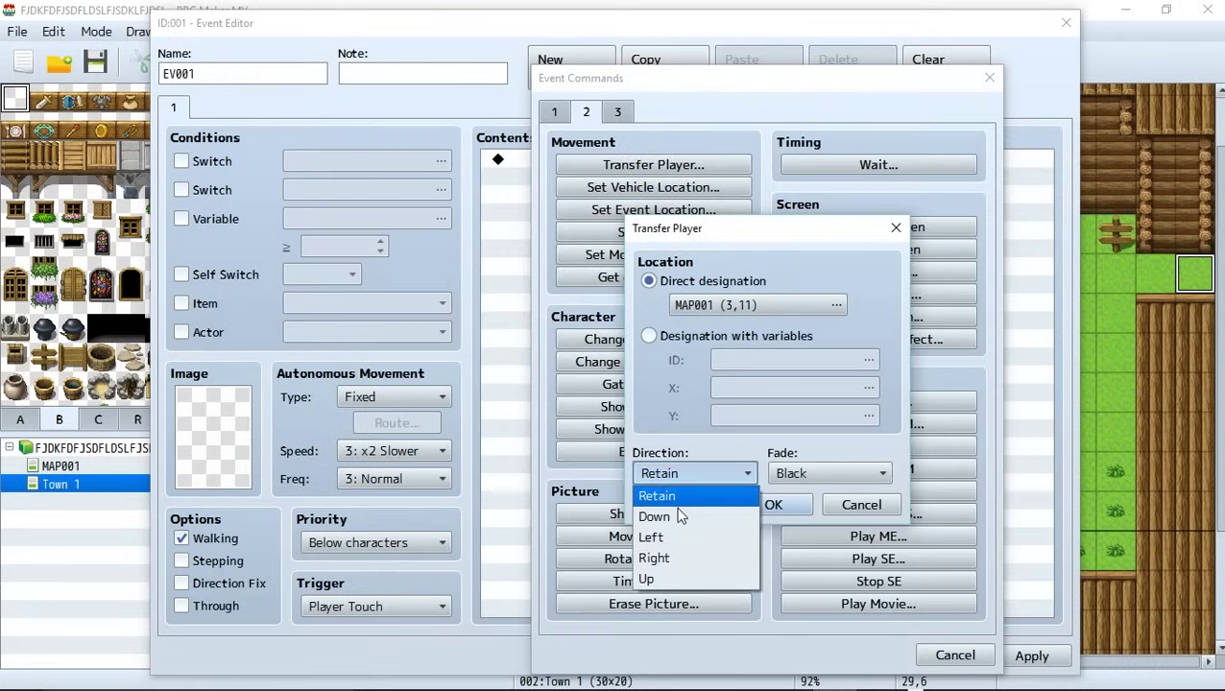
left_click(663, 517)
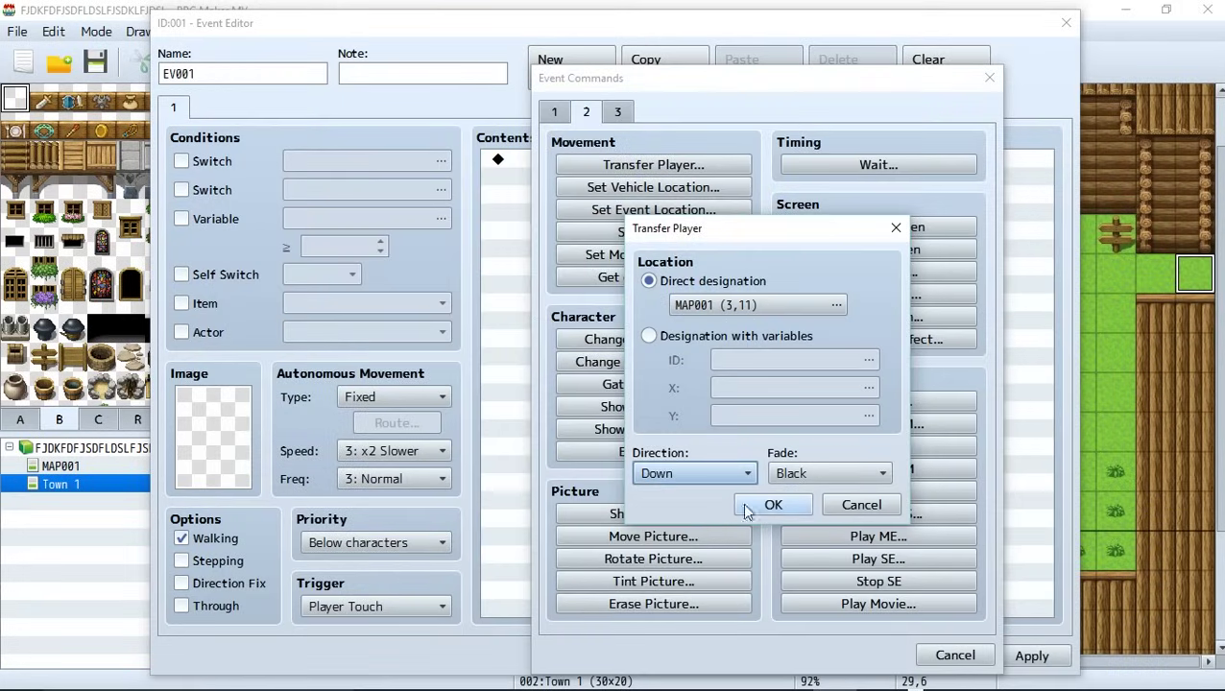
left_click(773, 506)
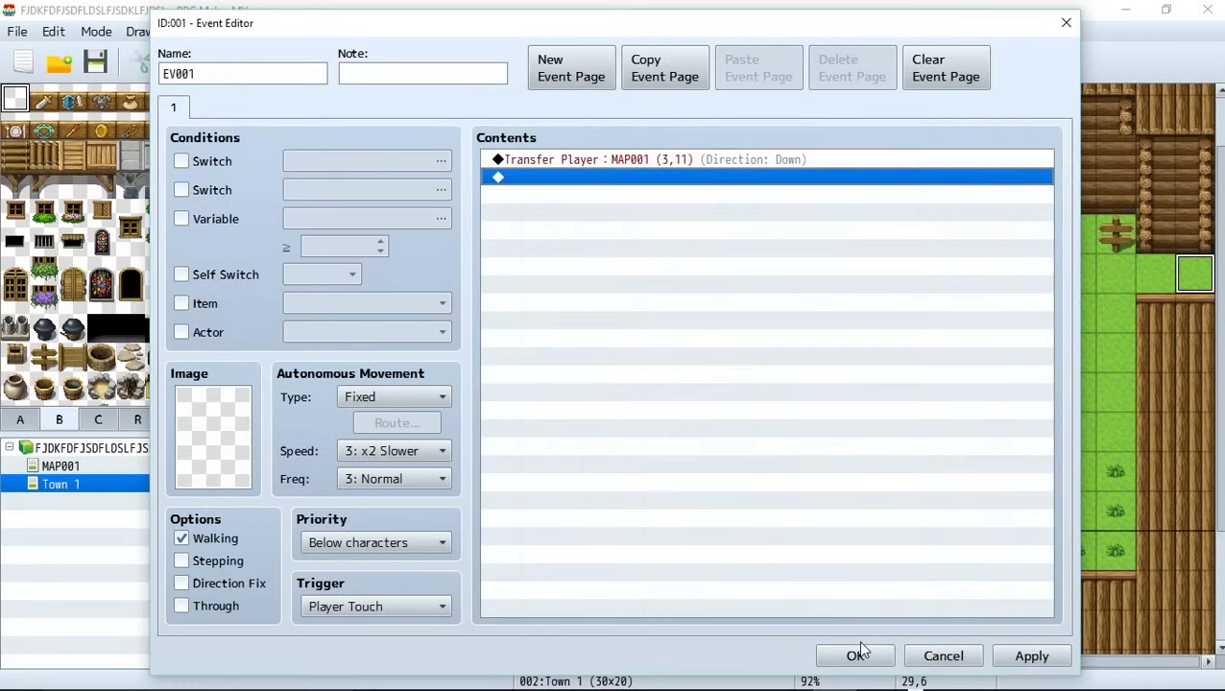
left_click(855, 655)
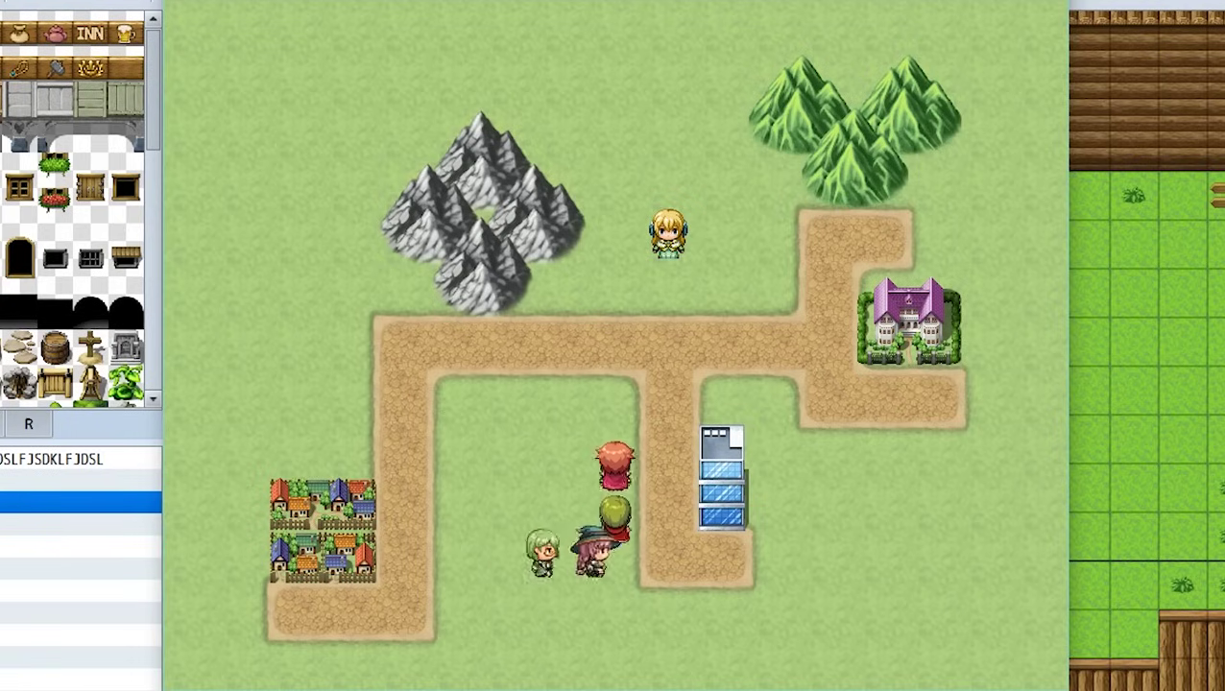
In the playtest, walk the party into the town and back out through its right-edge exit.
key("Right")
key("Right")
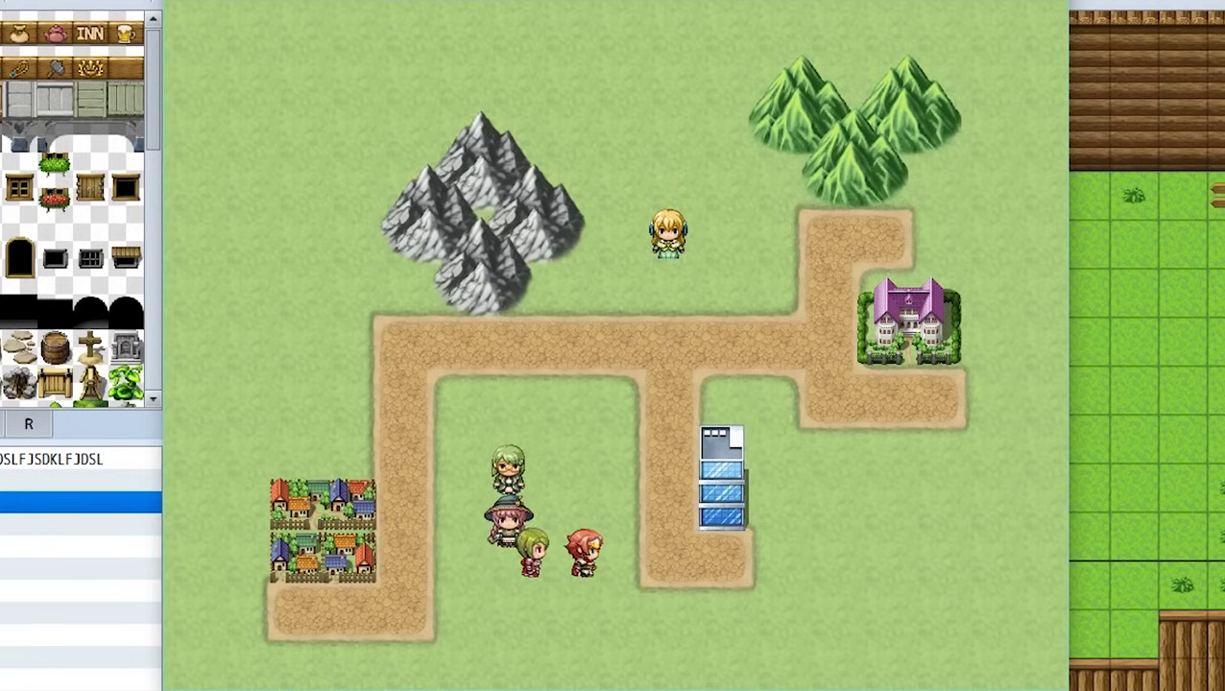
key("Left")
key("Up")
key("Left")
key("Left")
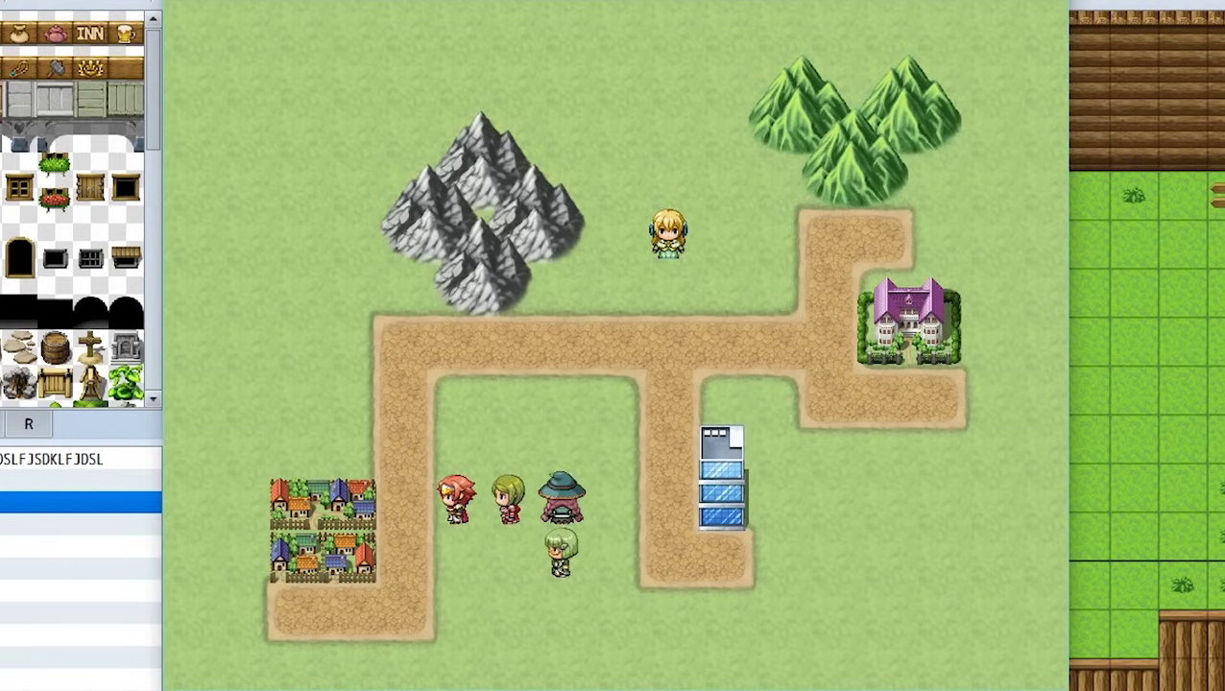
key("Left")
key("Left")
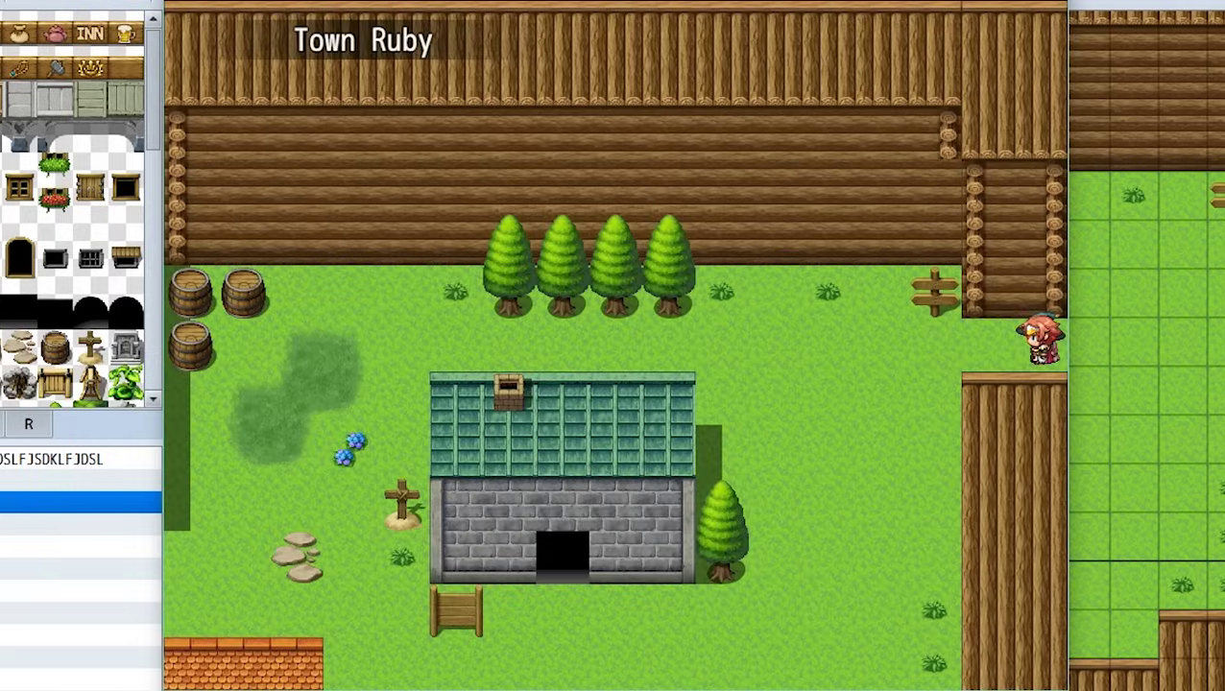
key("Left")
key("Left")
key("Left")
key("Left")
key("Down")
key("Down")
key("Down")
key("Down")
key("Down")
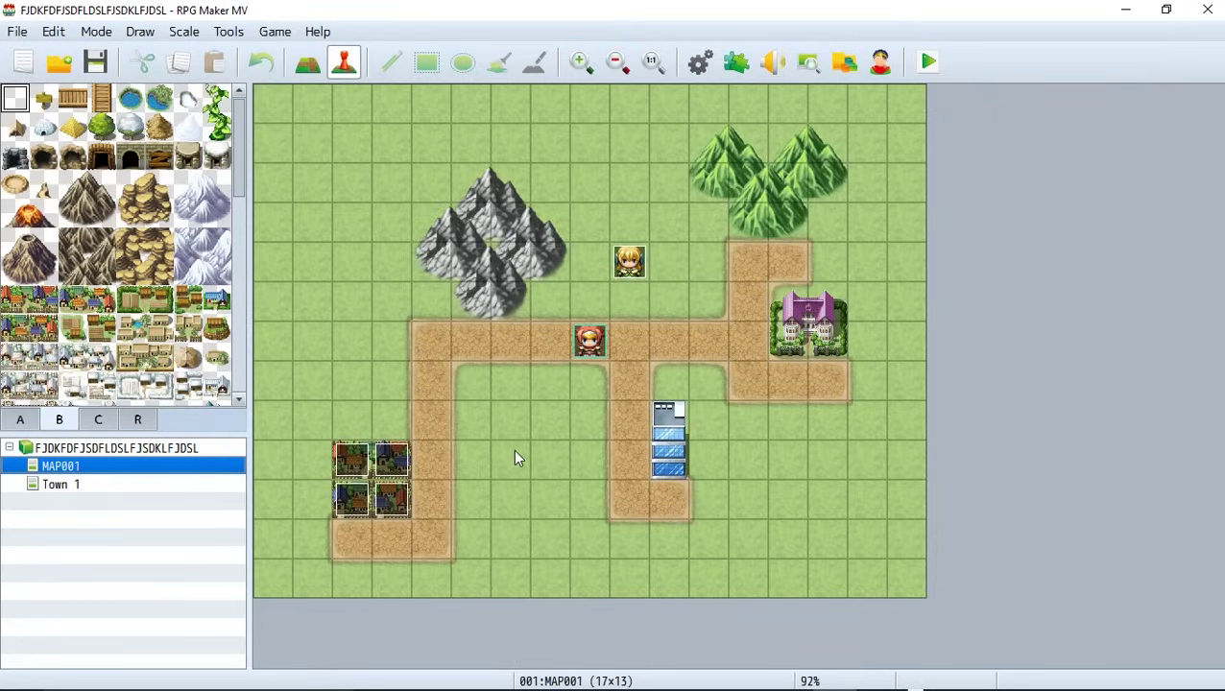
Create a quick transfer event on MAP001 grass tile (6,8) to Town 1 (29,6), facing Left.
left_click(515, 435)
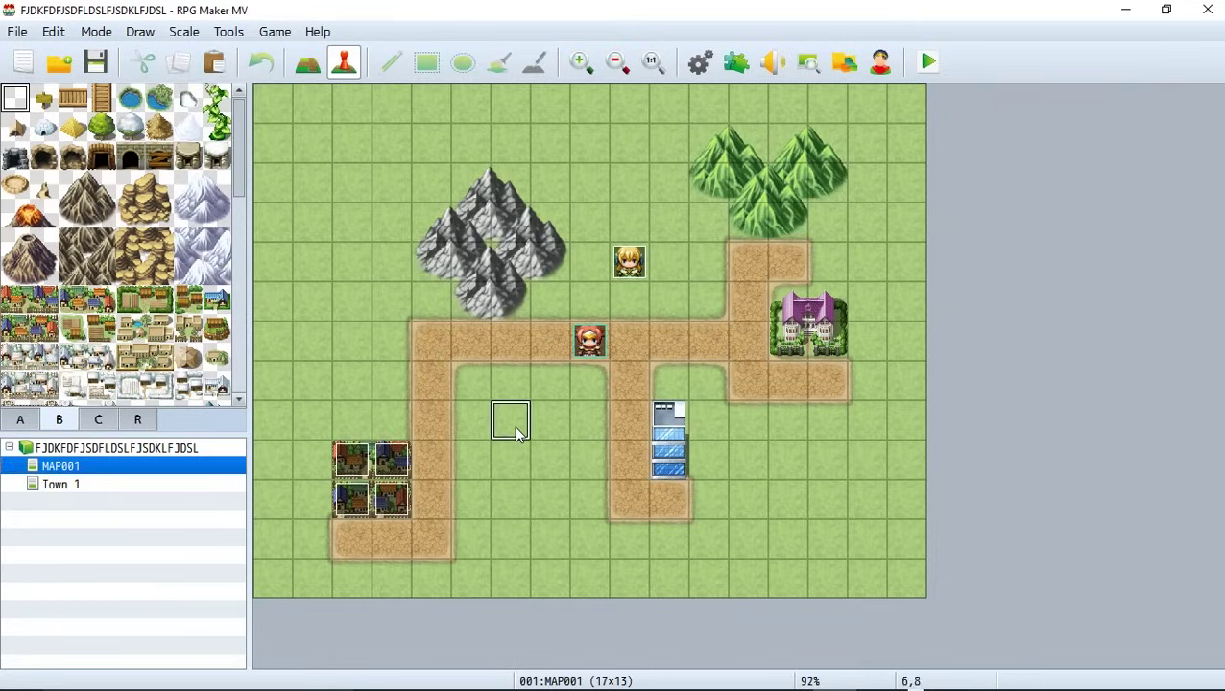
right_click(515, 429)
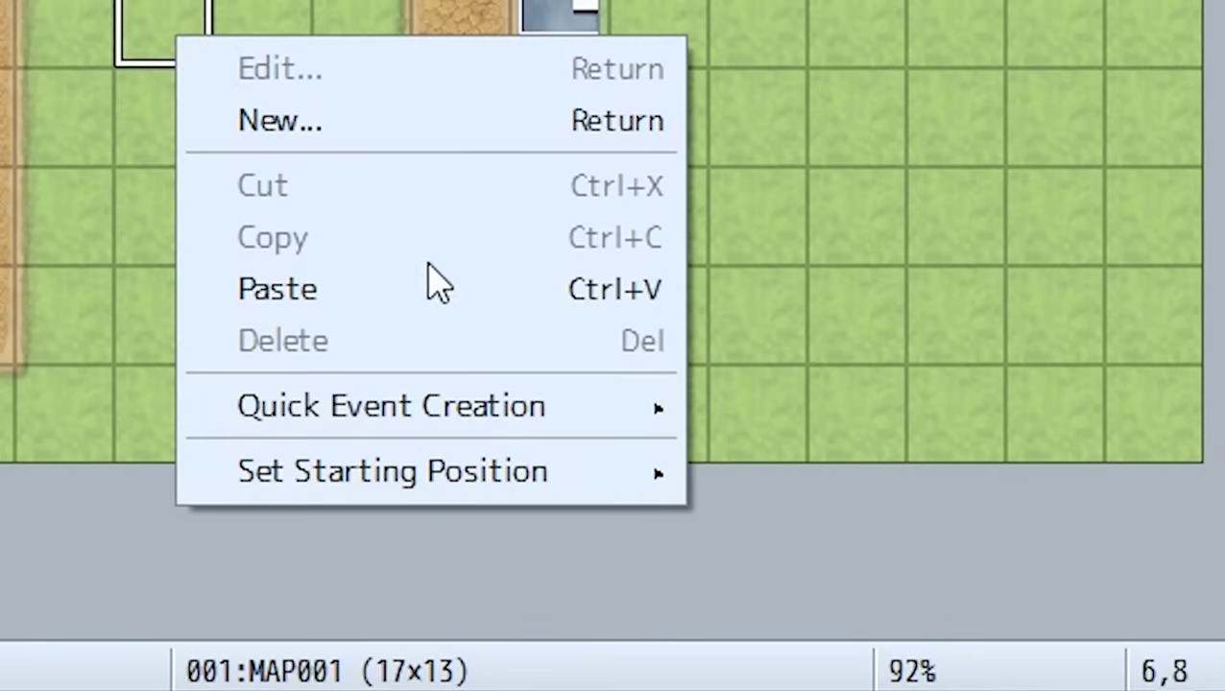
mouse_move(461, 439)
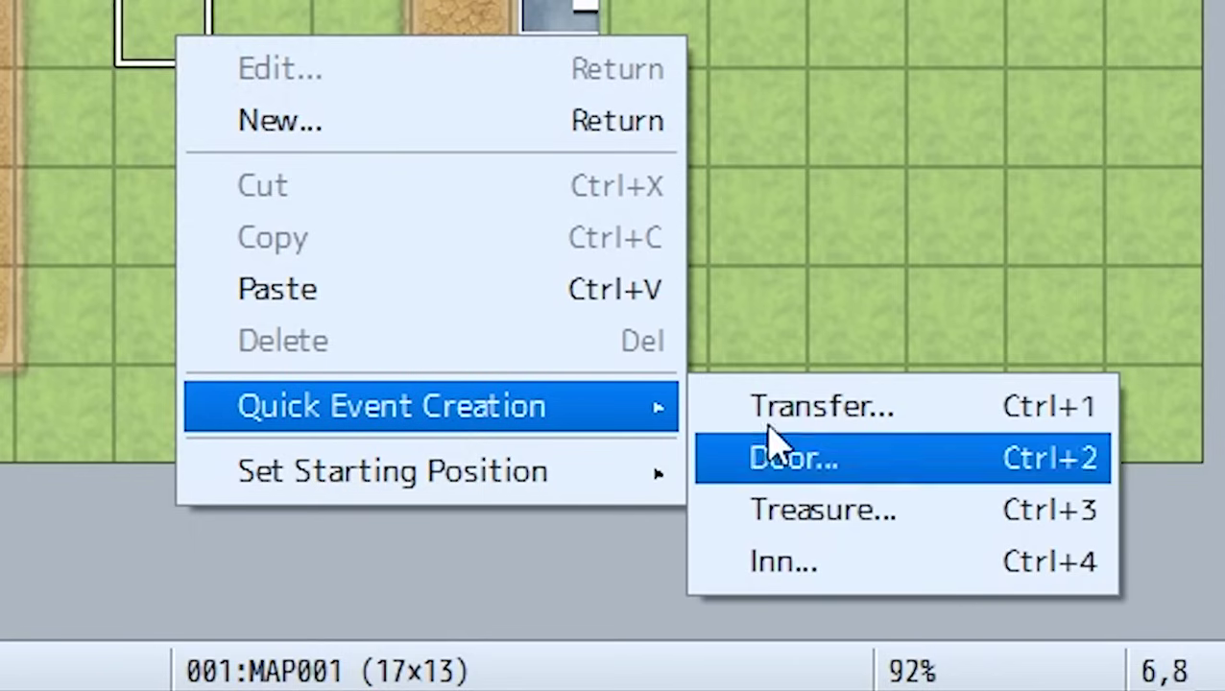
left_click(779, 422)
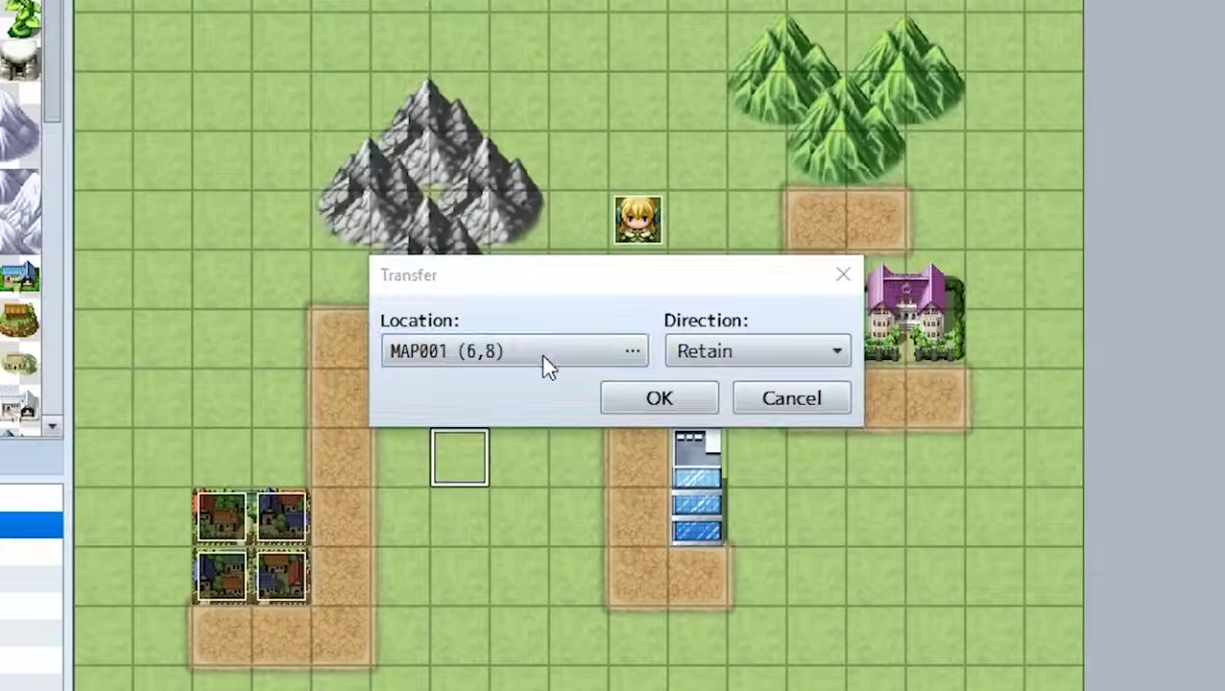
left_click(545, 63)
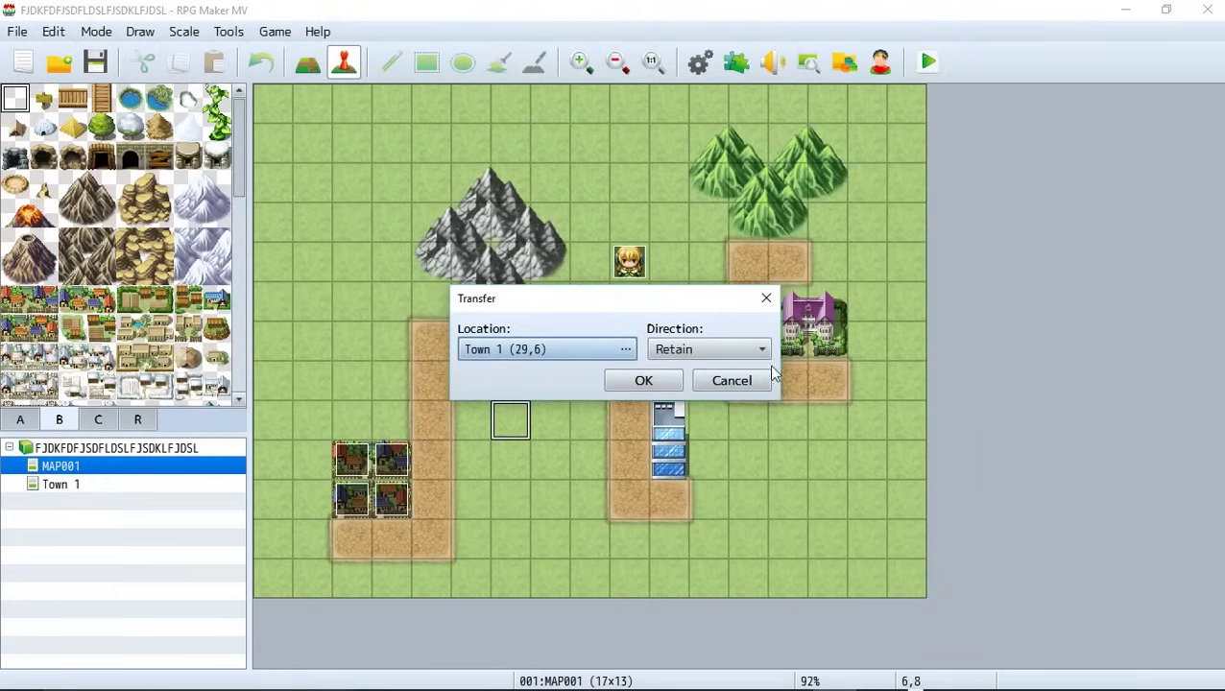
left_click(686, 351)
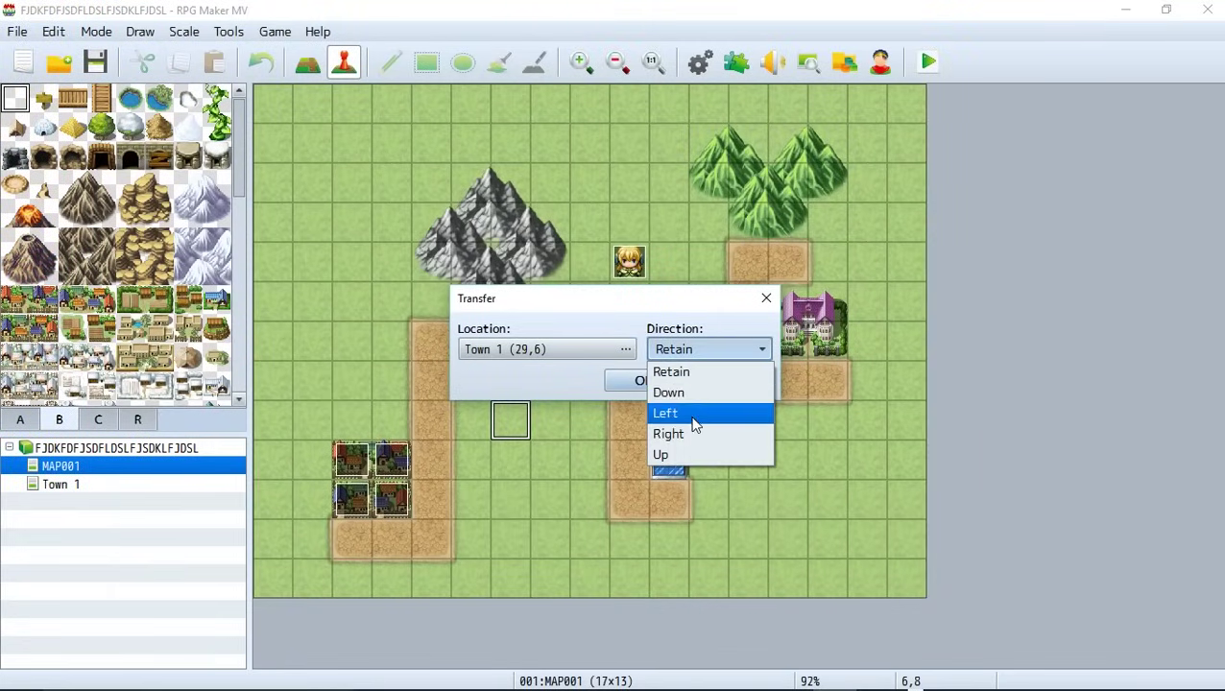
left_click(694, 416)
left_click(640, 384)
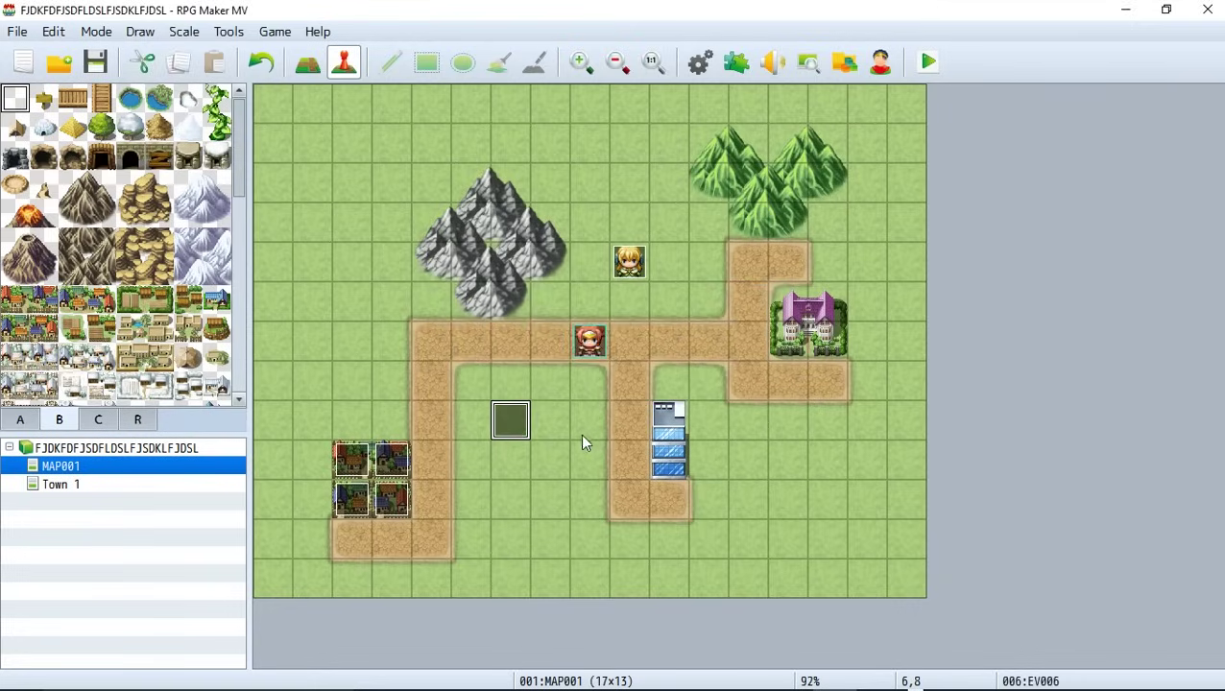
Open event EV006 and copy its Play SE : Move1 command.
double_click(518, 434)
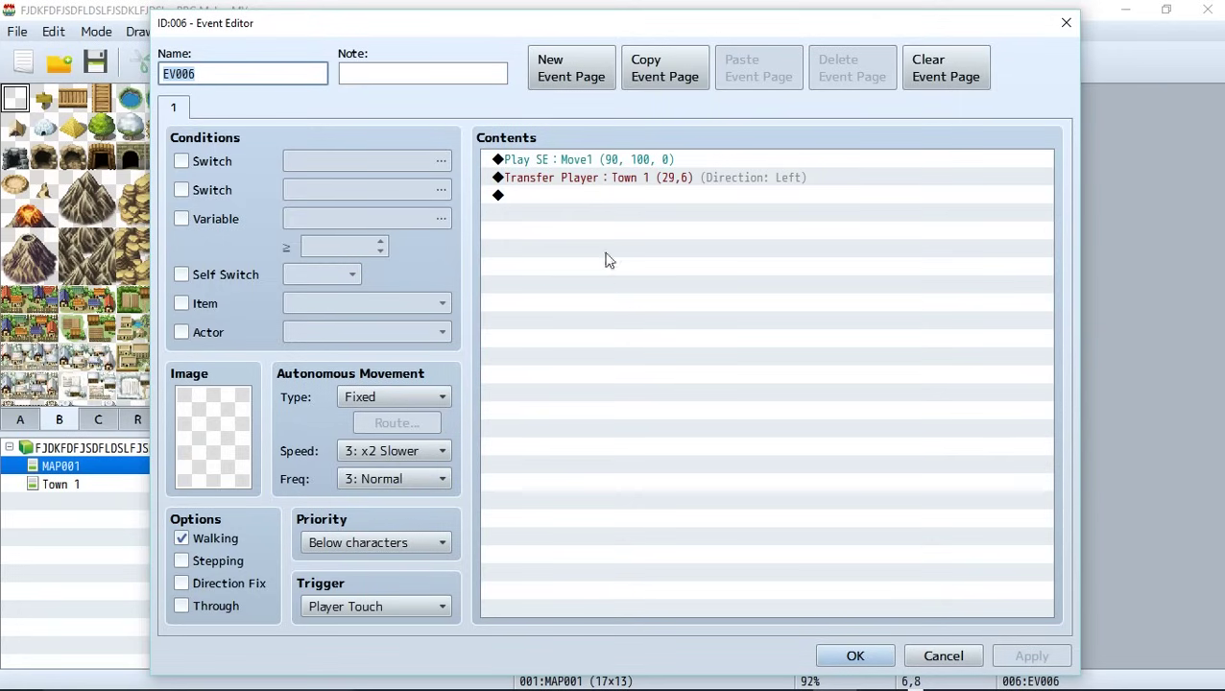
left_click(561, 161)
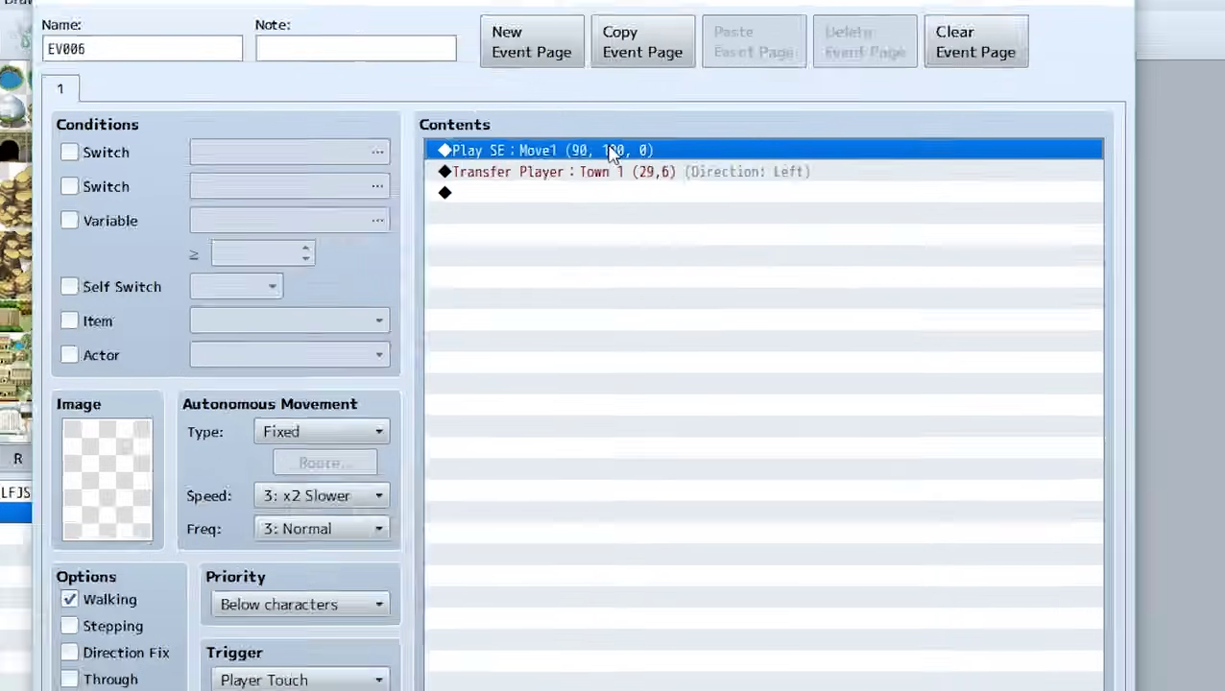
right_click(636, 159)
left_click(585, 264)
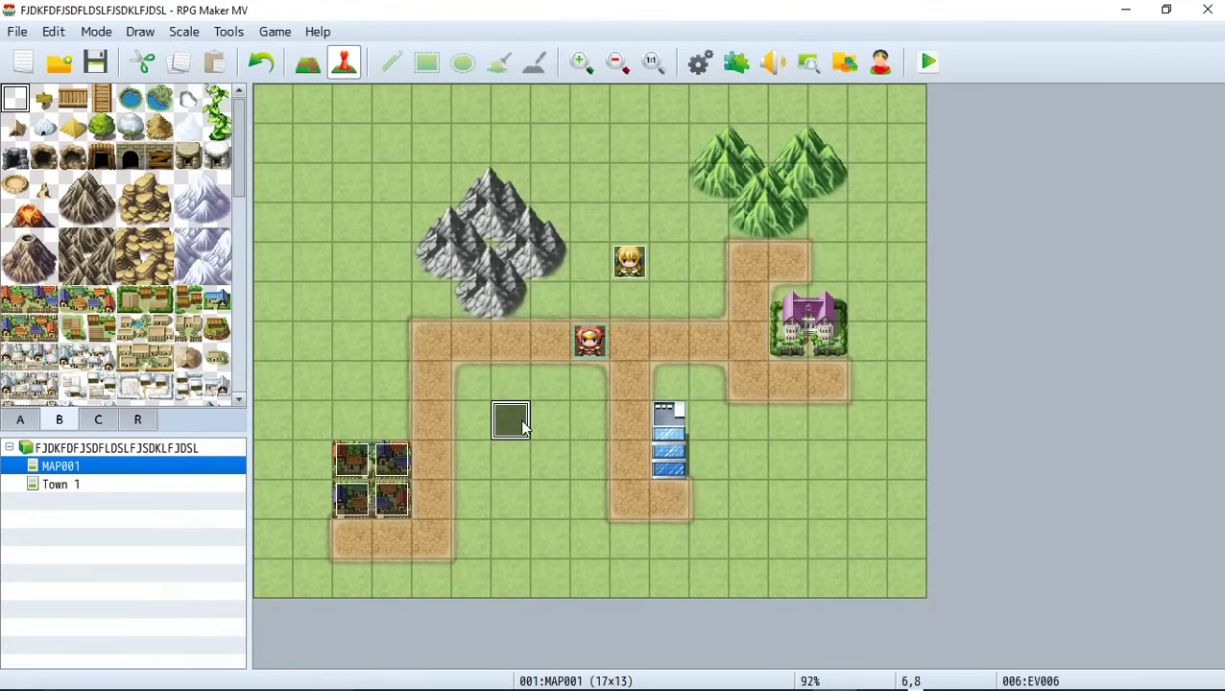
right_click(511, 422)
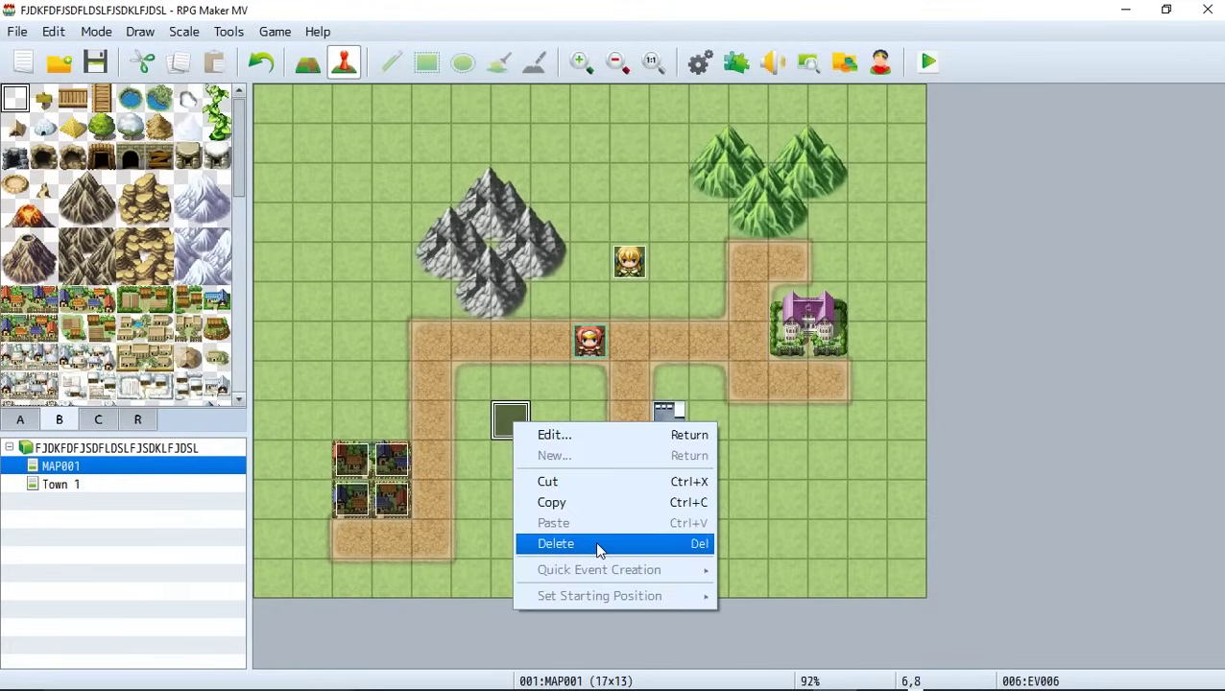
Delete the (6,8) test event and paste Play SE : Move1 above the lower-right town event's Transfer Player.
left_click(594, 542)
left_click(393, 499)
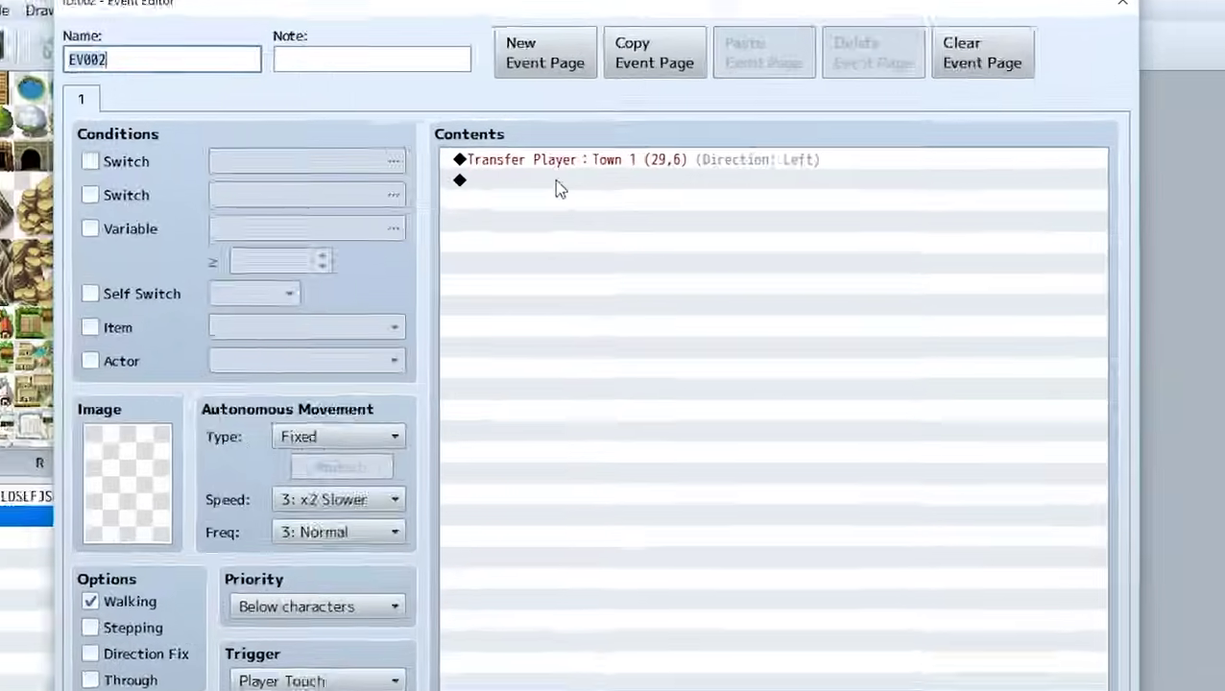
left_click(459, 170)
right_click(429, 161)
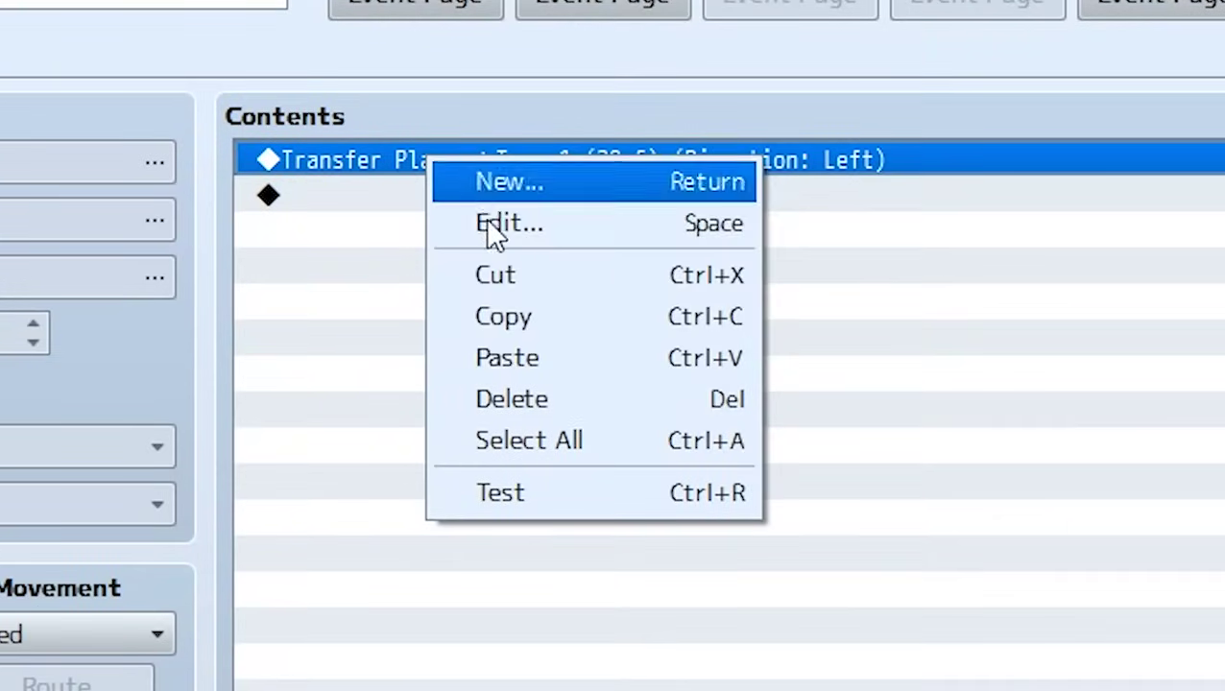
left_click(544, 357)
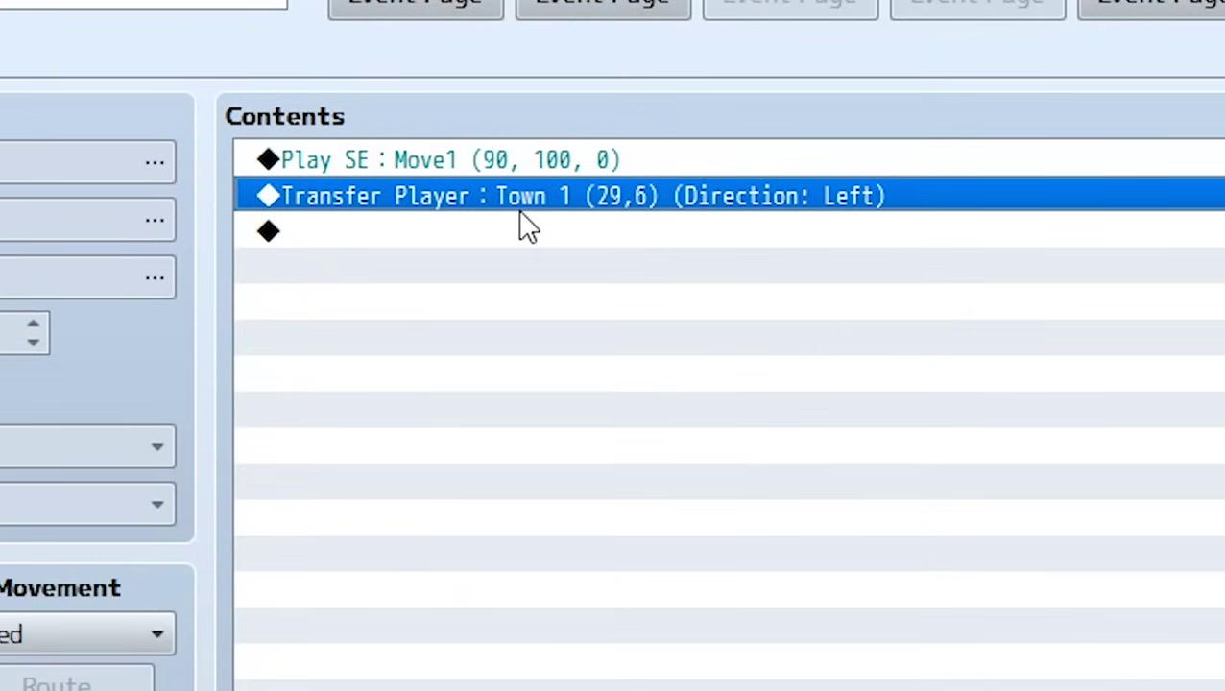
left_click(465, 240)
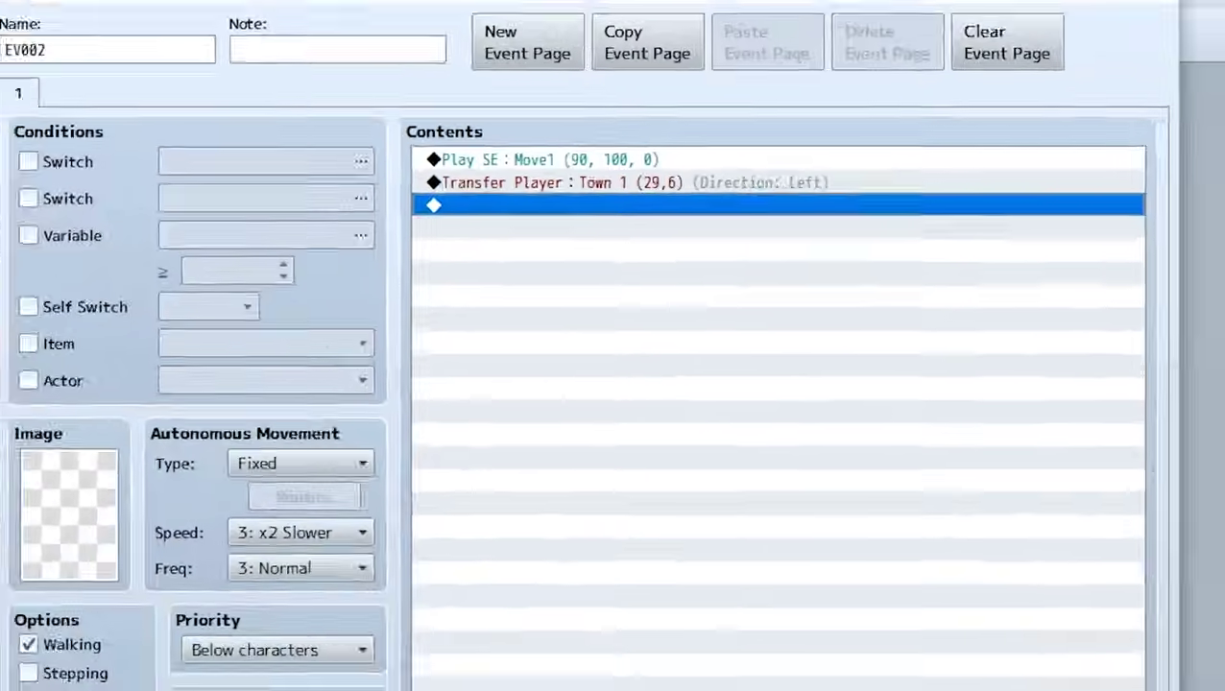
left_click(845, 656)
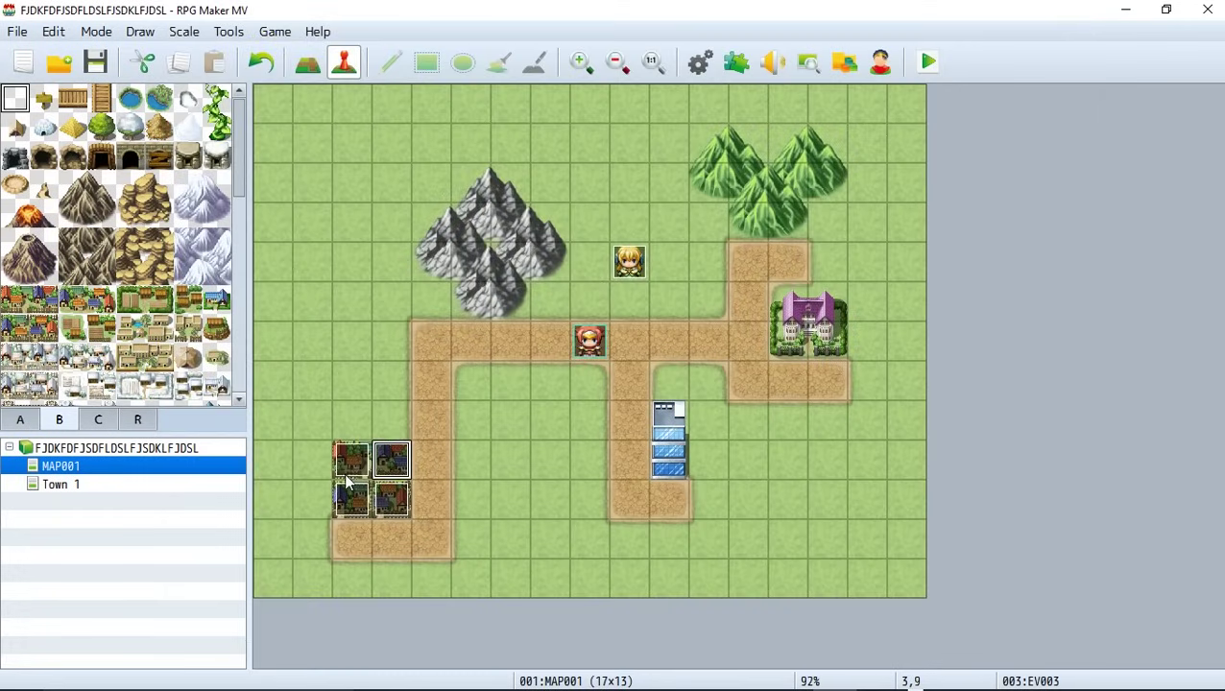
Check the other town tile events at 2,9, 3,10 and 2,10.
left_click(349, 475)
left_click(387, 501)
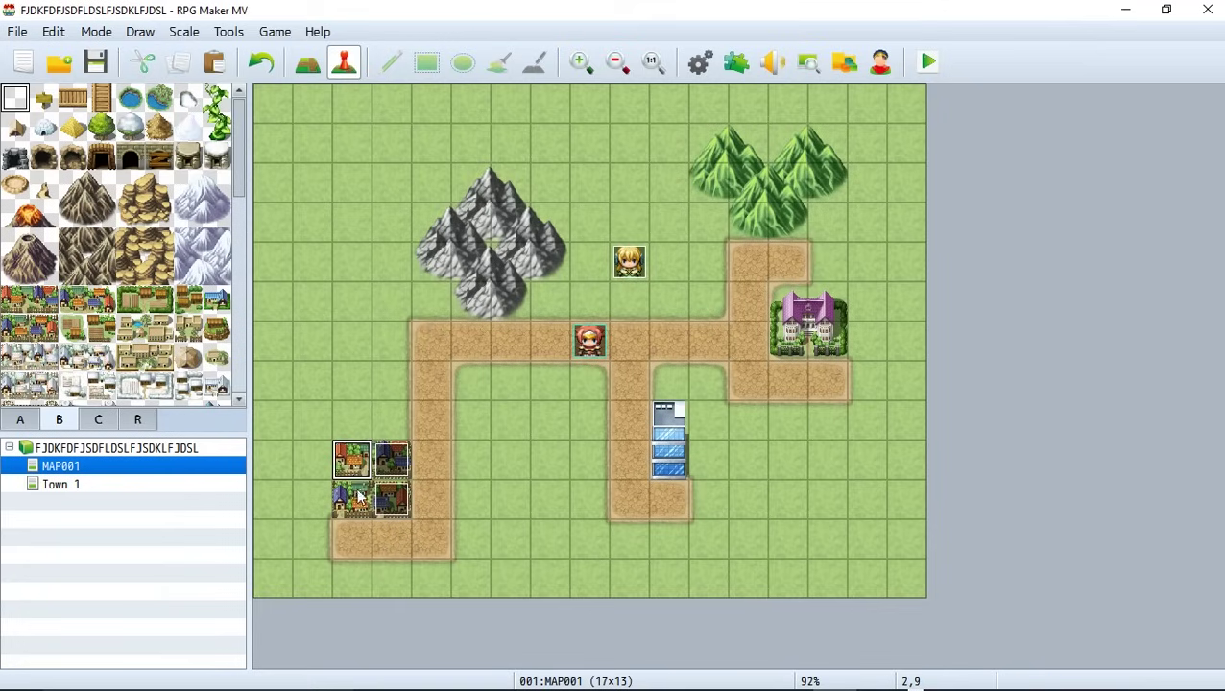
left_click(361, 511)
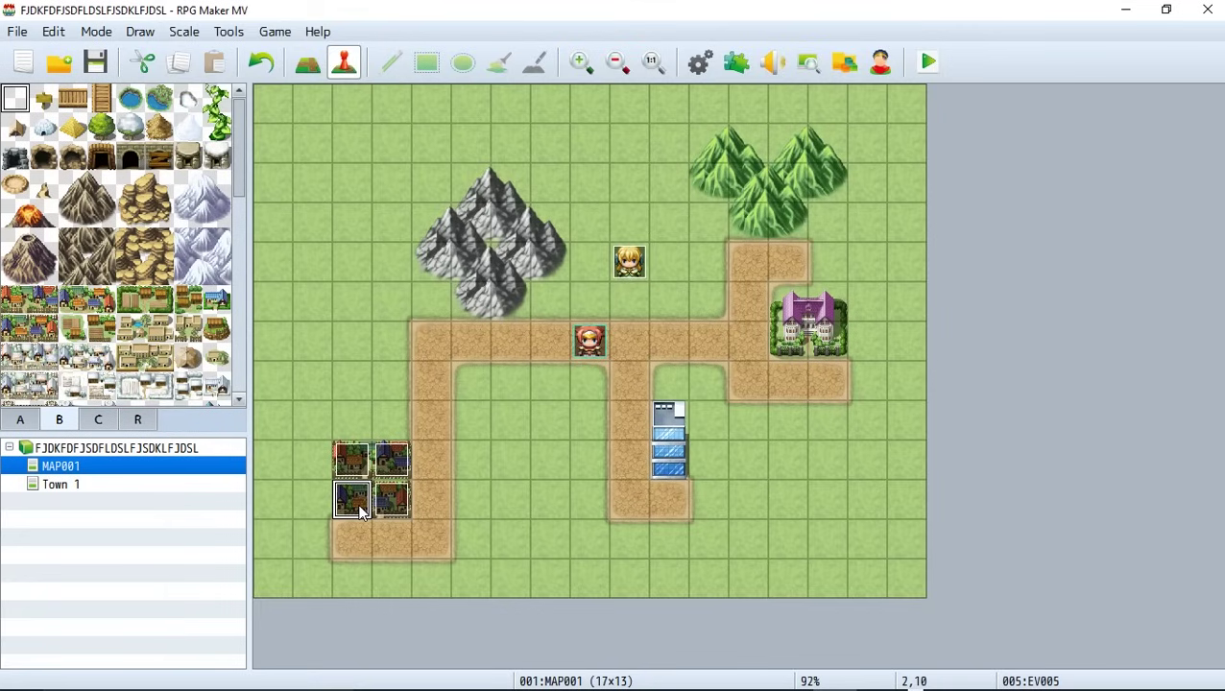
Start a playtest with F5 and walk the party along the path toward the grey mountains.
key("F5")
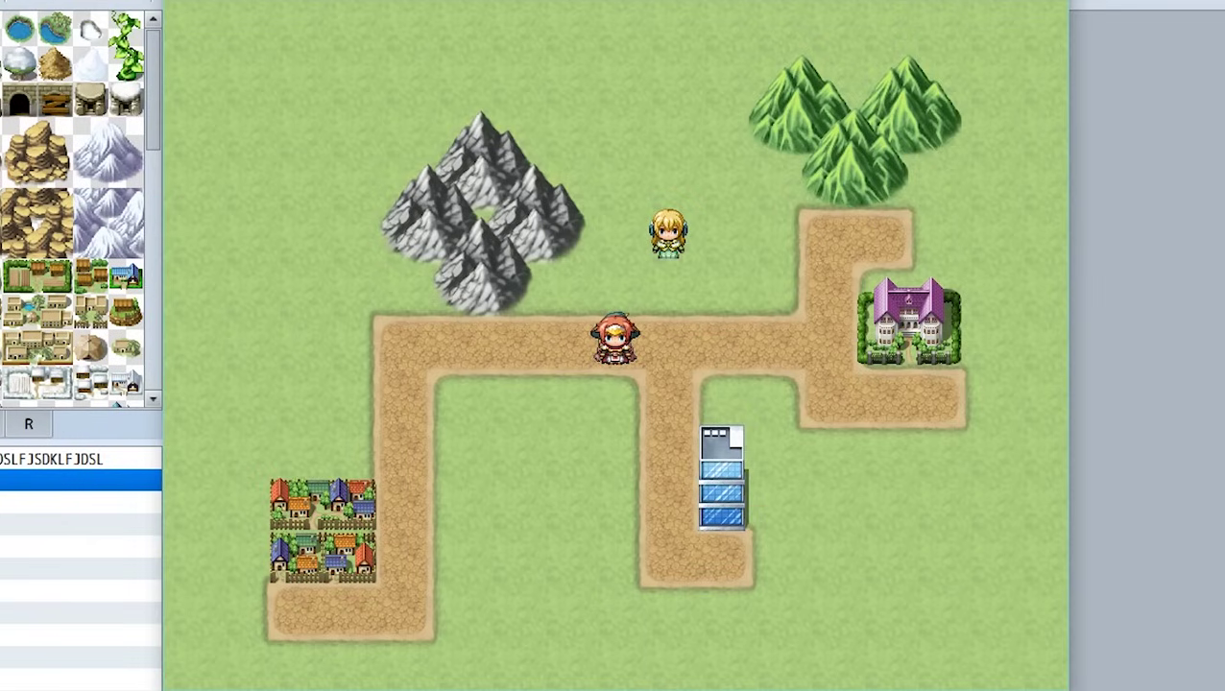
key("Left")
key("Left")
key("Left")
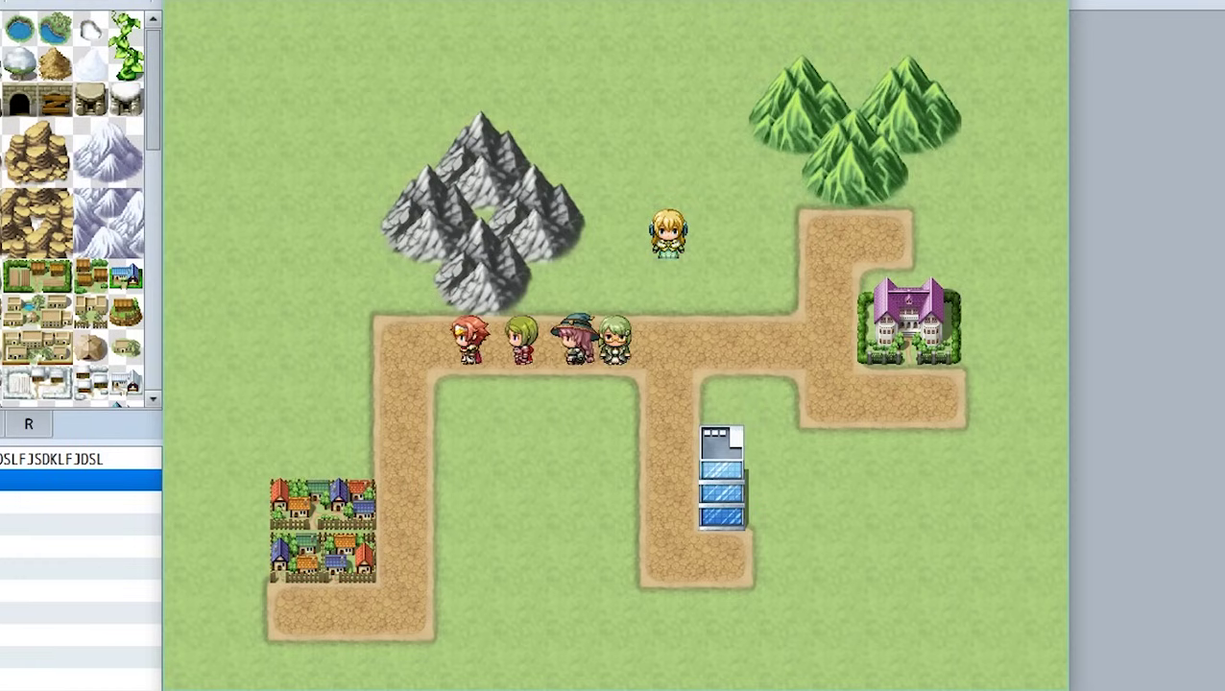
key("Right")
key("Right")
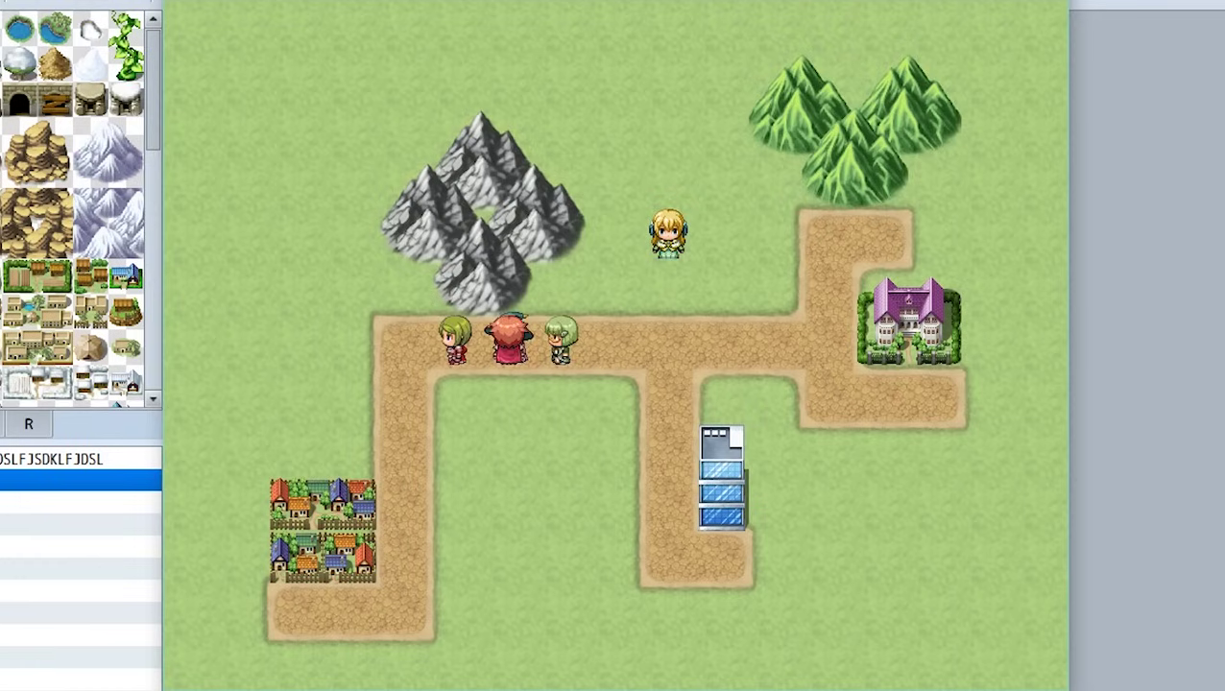
key("Up")
key("Down")
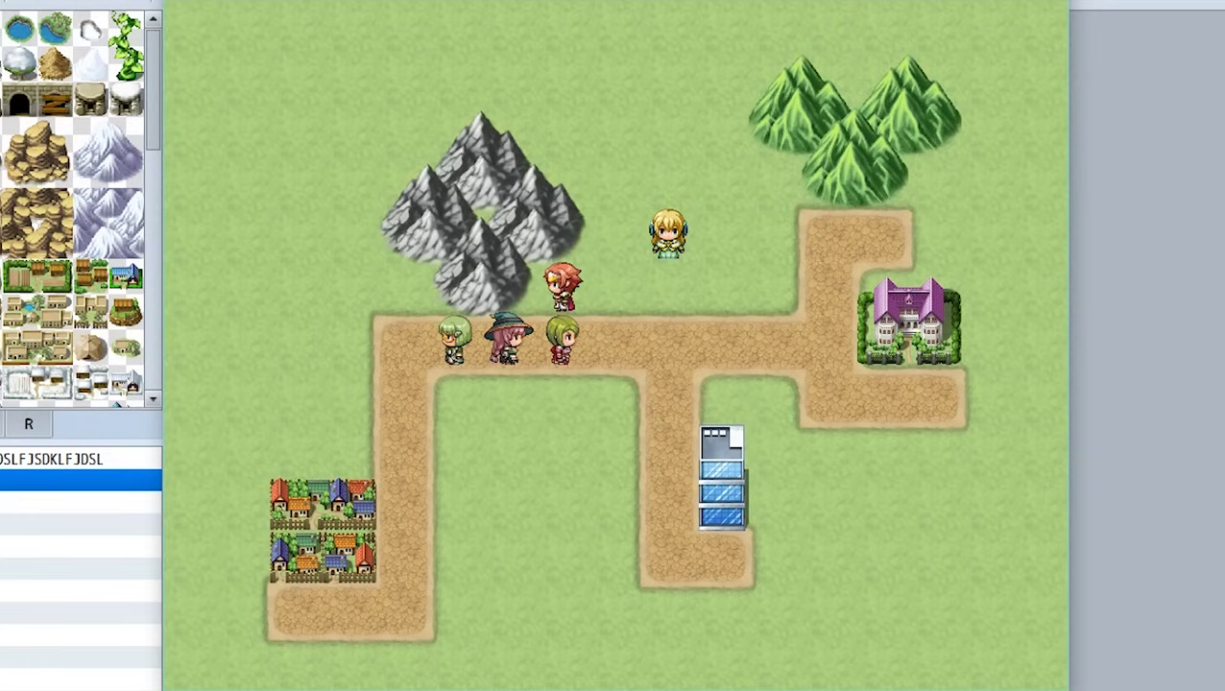
key("Down")
key("Left")
key("Left")
key("Left")
key("Up")
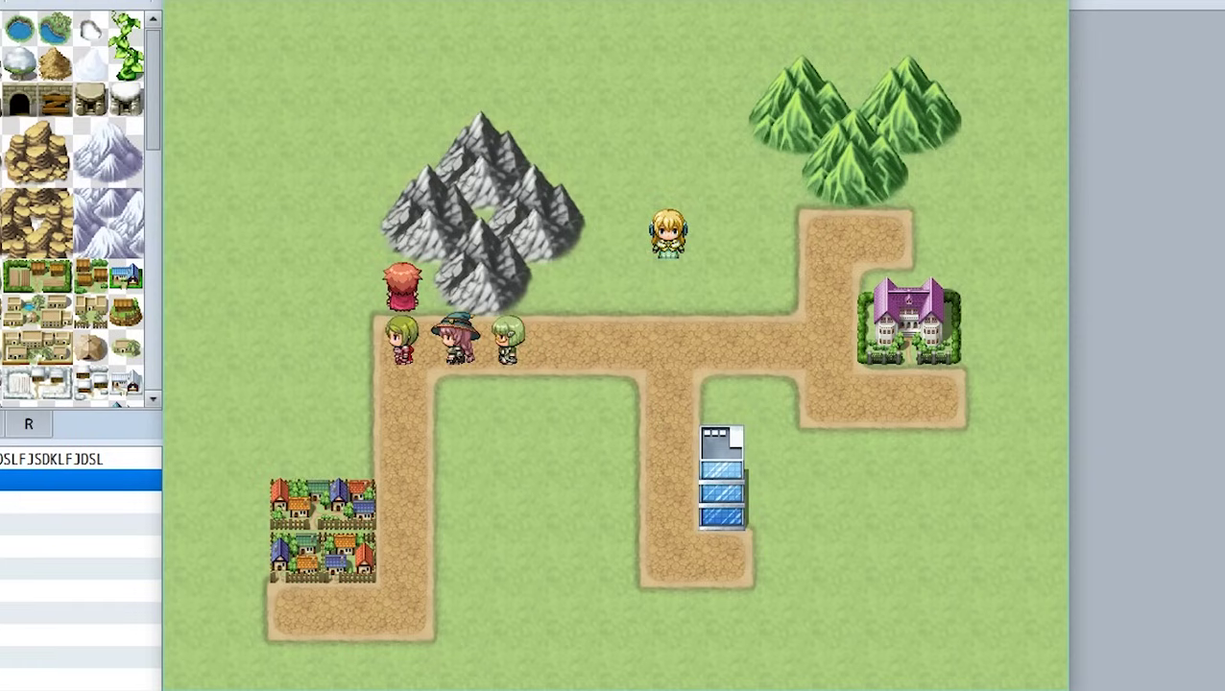
Close the playtest and create a new event on the grass tile below the grey mountains.
left_click(1034, 25)
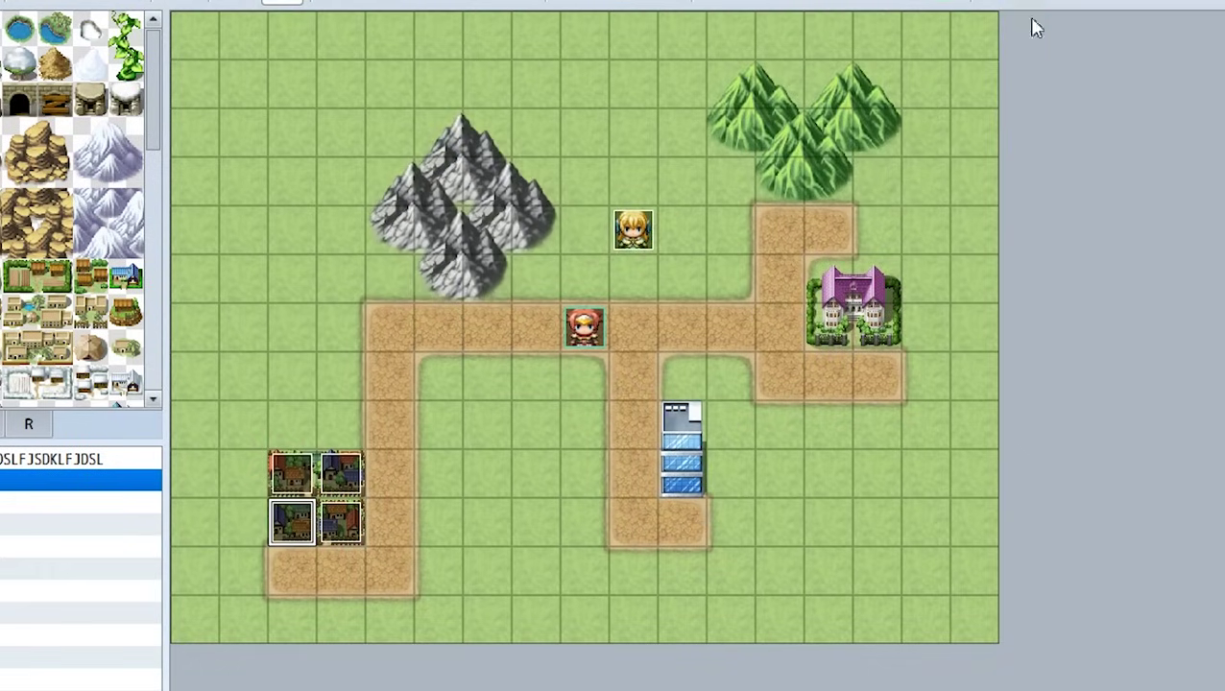
left_click(358, 472)
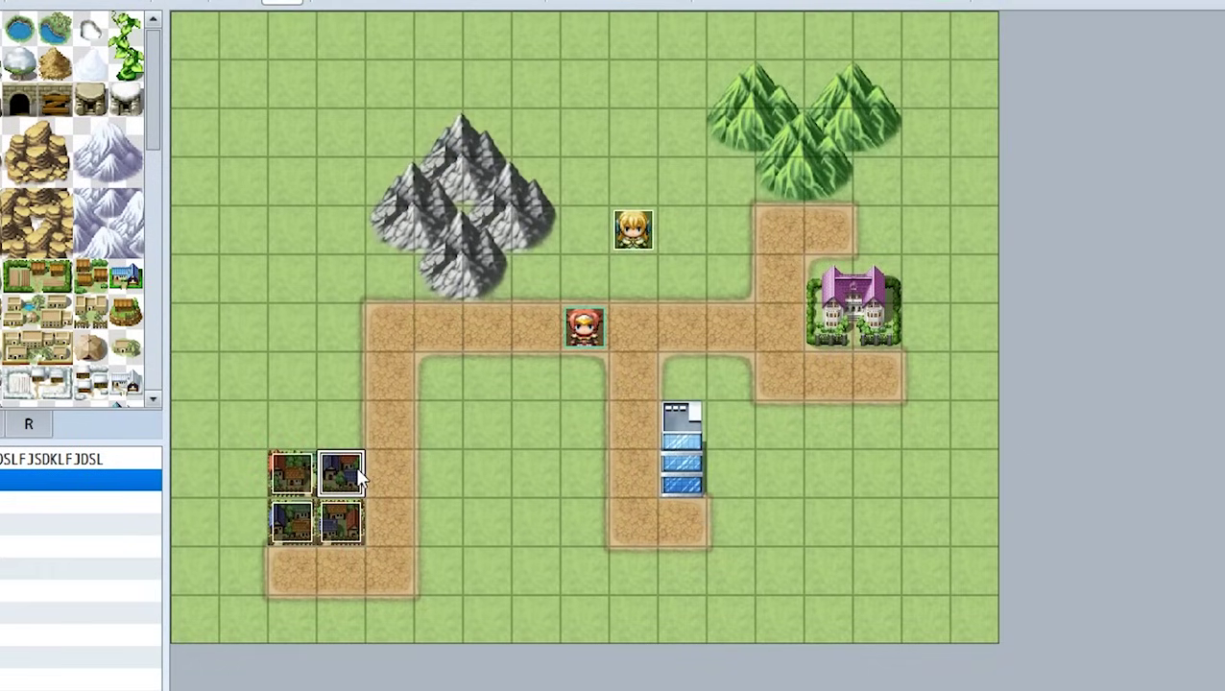
left_click(434, 280)
double_click(428, 276)
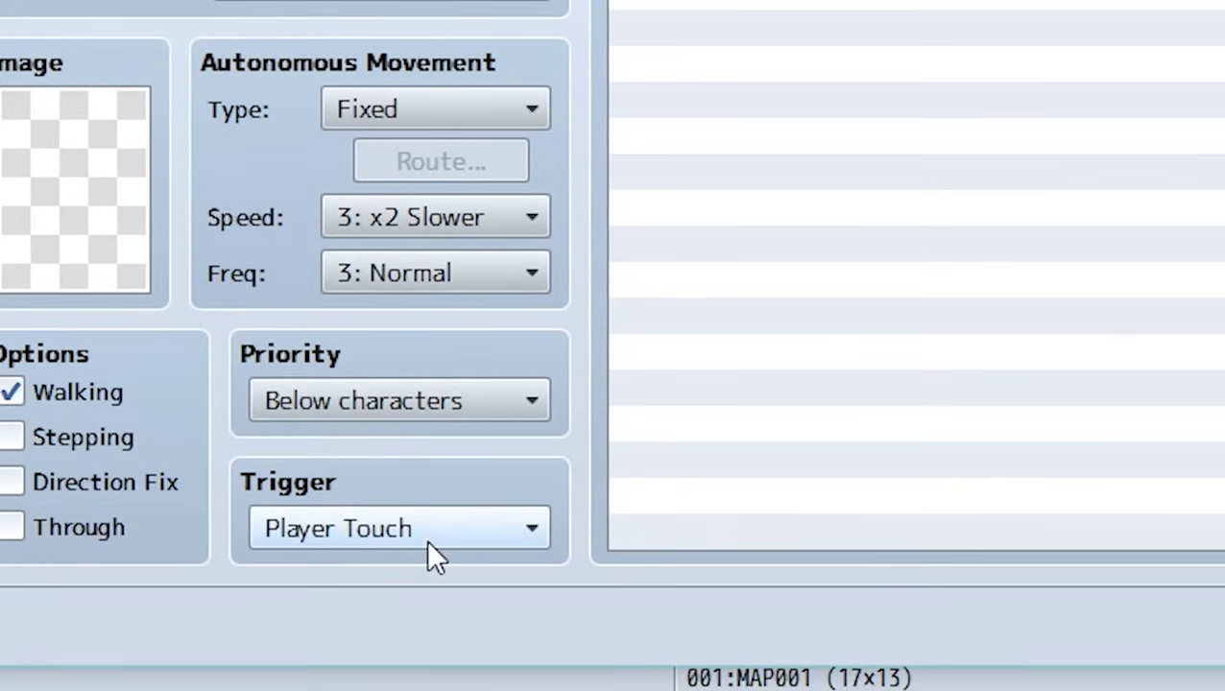
Give the event Same as characters priority and an Action Button trigger, then confirm it.
left_click(401, 388)
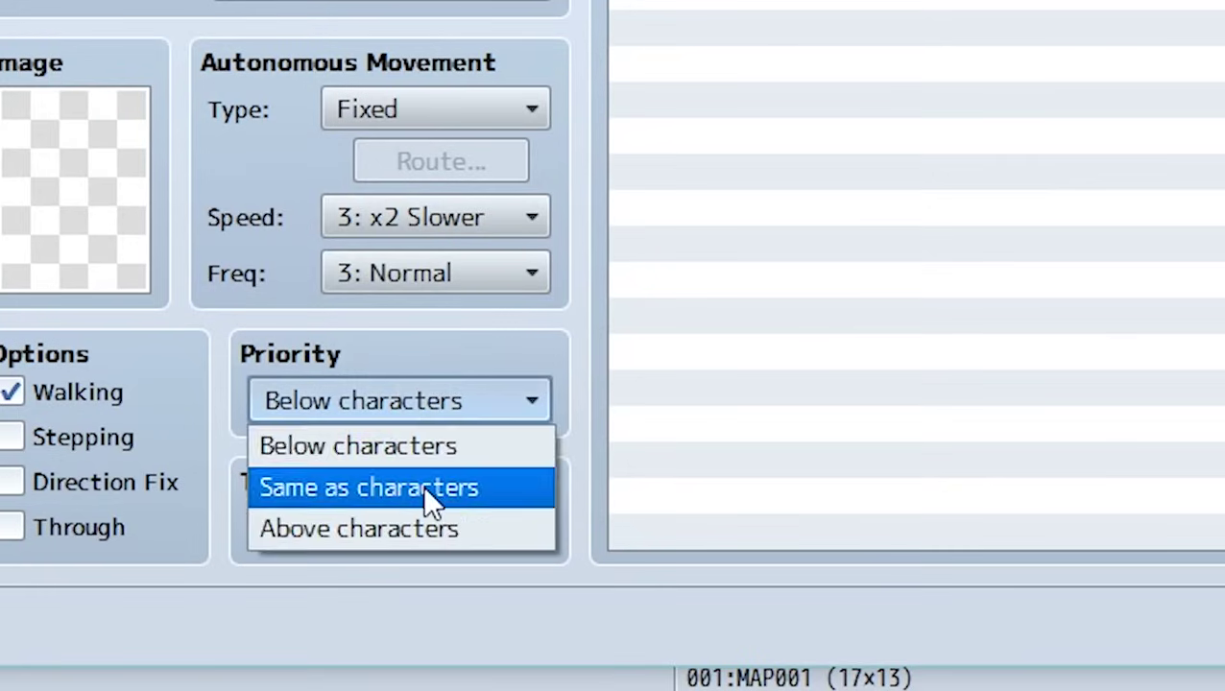
left_click(427, 493)
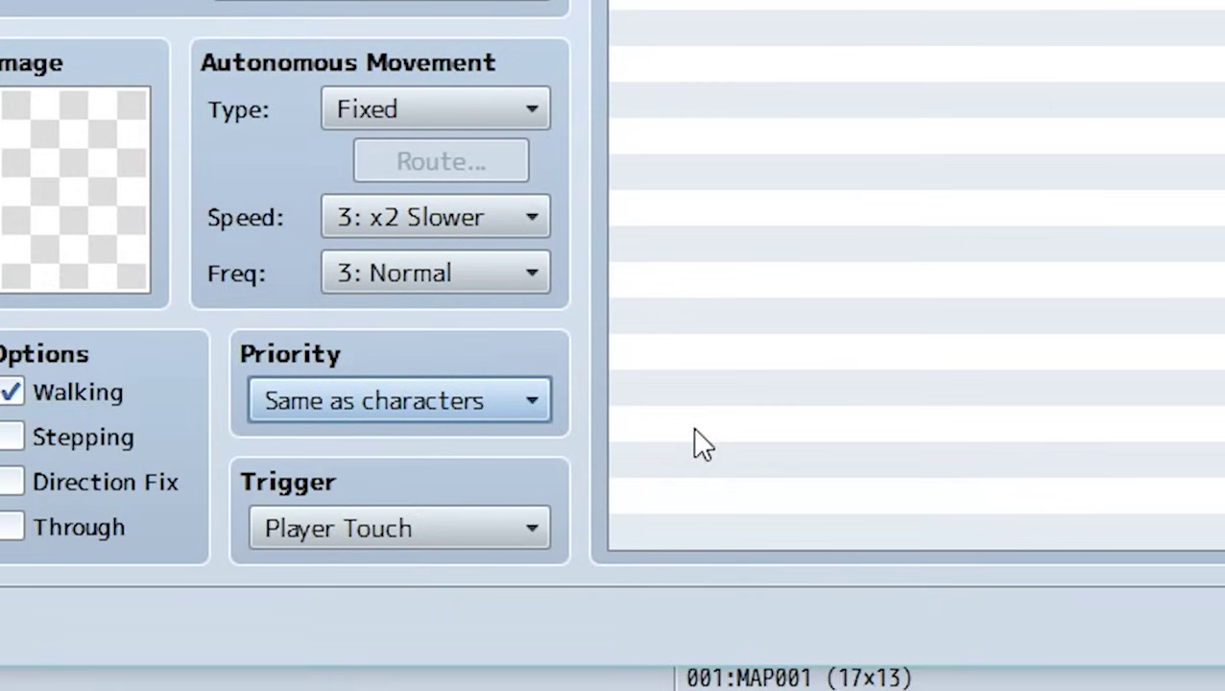
left_click(369, 538)
left_click(343, 509)
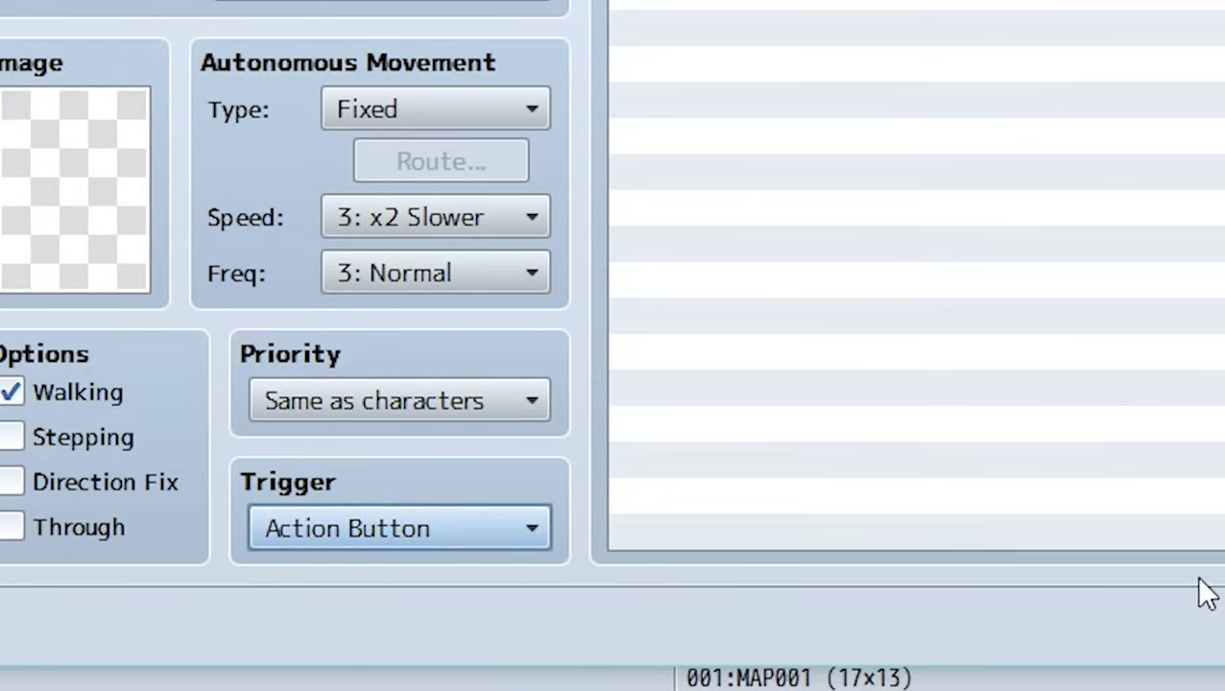
left_click(1212, 623)
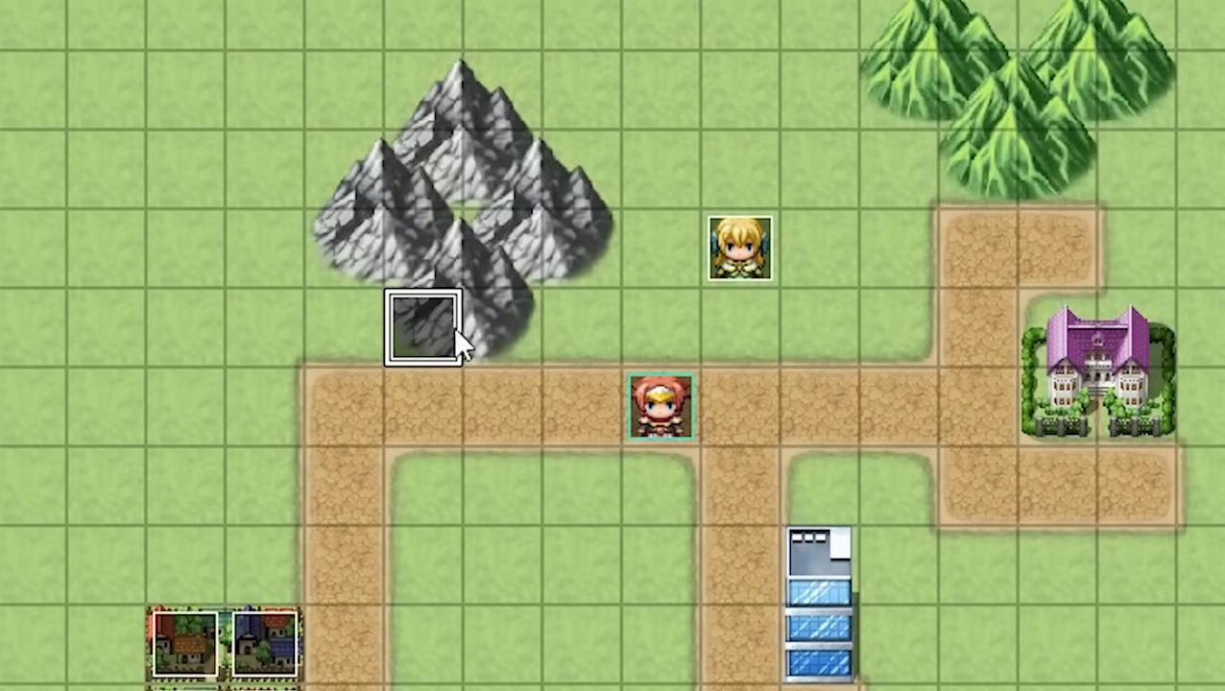
Paste seven copies of the mountain event onto the tiles ringing the grey mountains.
left_click(571, 161)
key("ctrl+v")
left_click(653, 82)
key("ctrl+v")
left_click(576, 187)
key("ctrl+v")
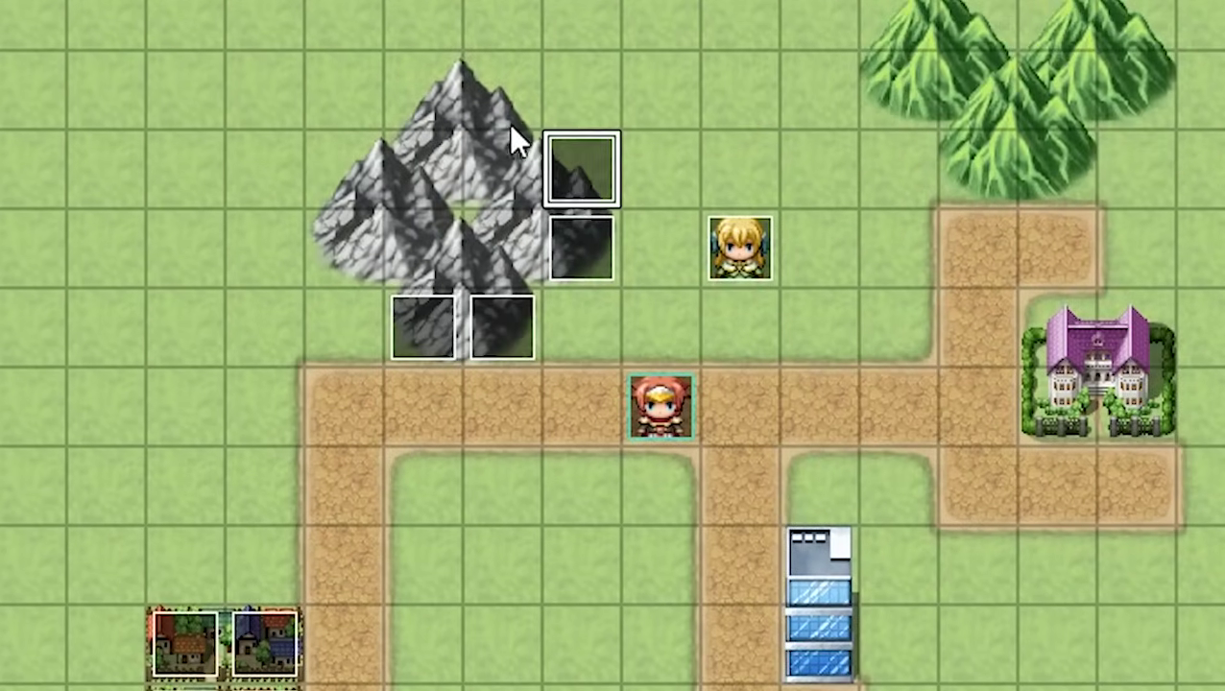
left_click(490, 100)
key("ctrl+v")
left_click(434, 96)
key("ctrl+v")
left_click(348, 158)
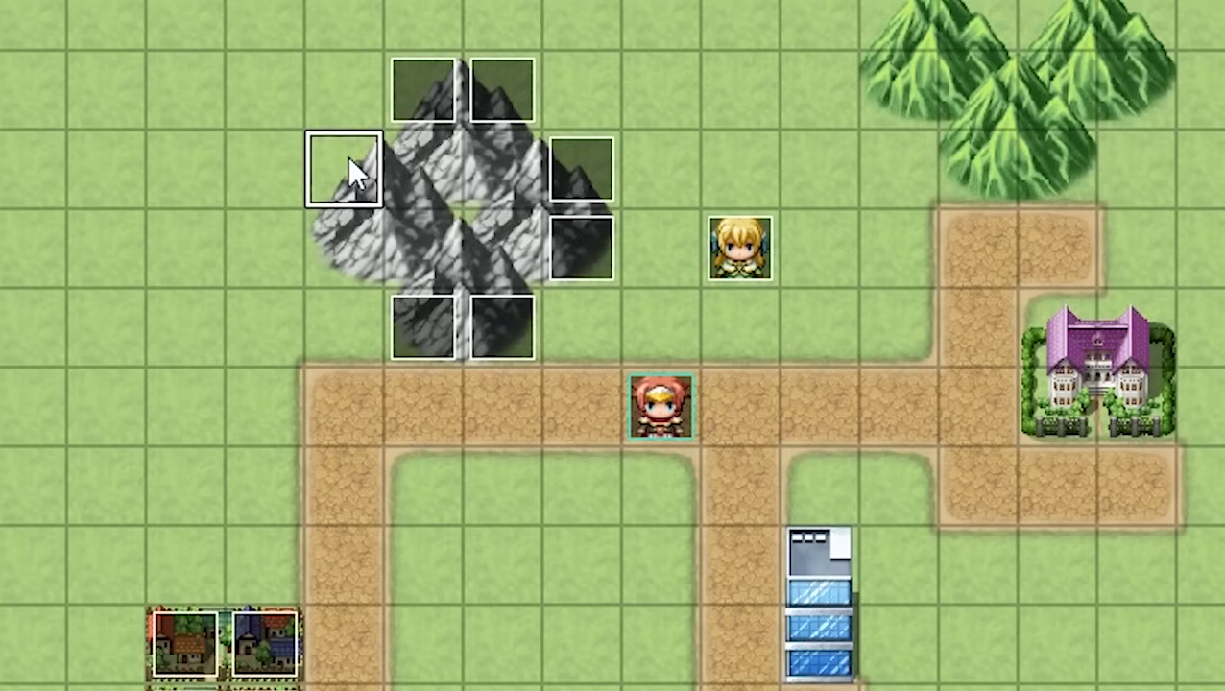
key("ctrl+v")
left_click(342, 251)
key("ctrl+v")
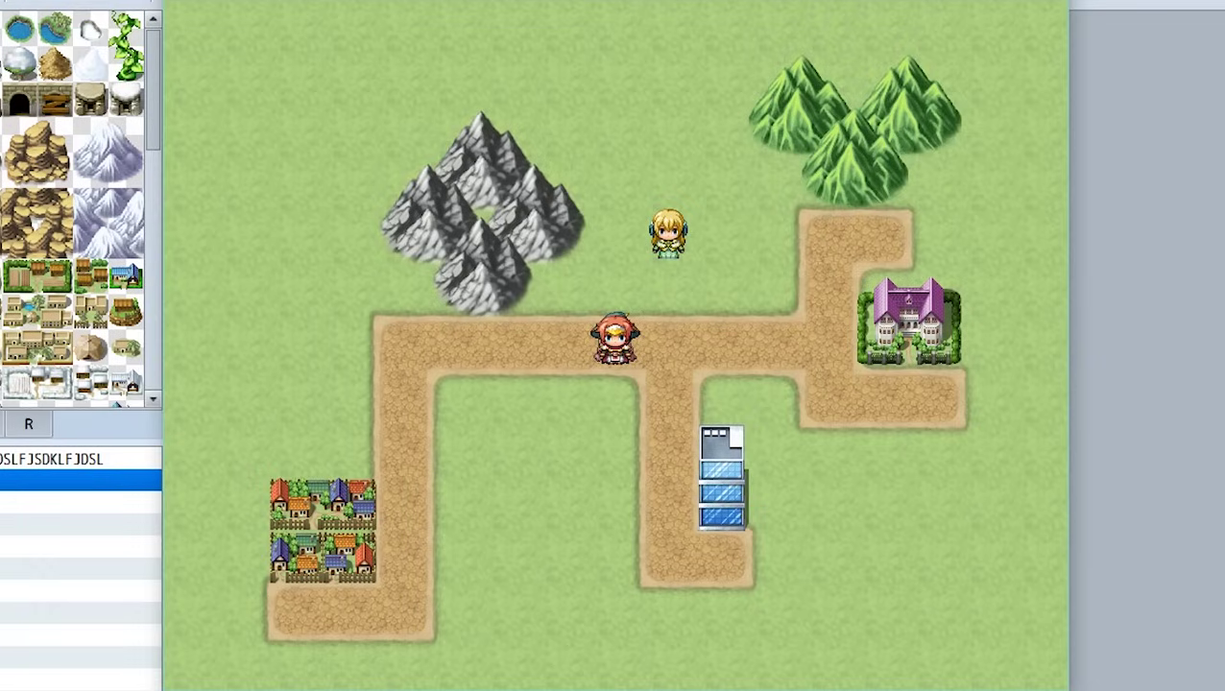
Walk the party onto the town tile into Town 1, then around its houses and edges.
key("Left")
key("Left")
key("Left")
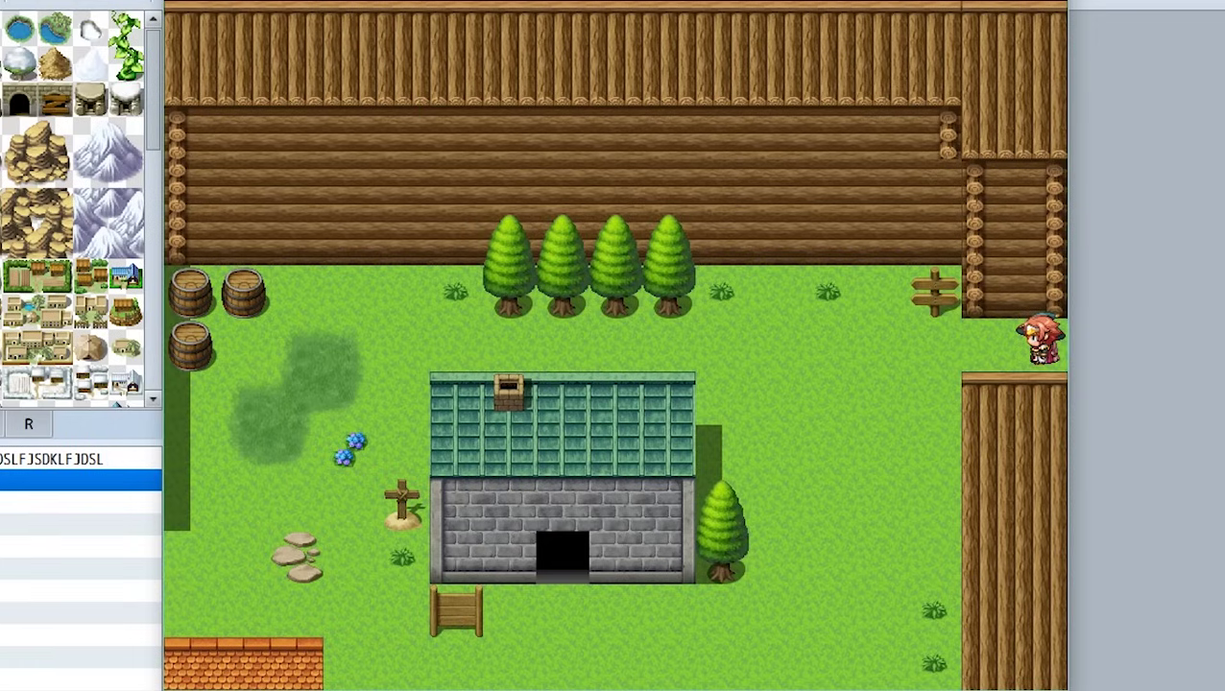
key("Left")
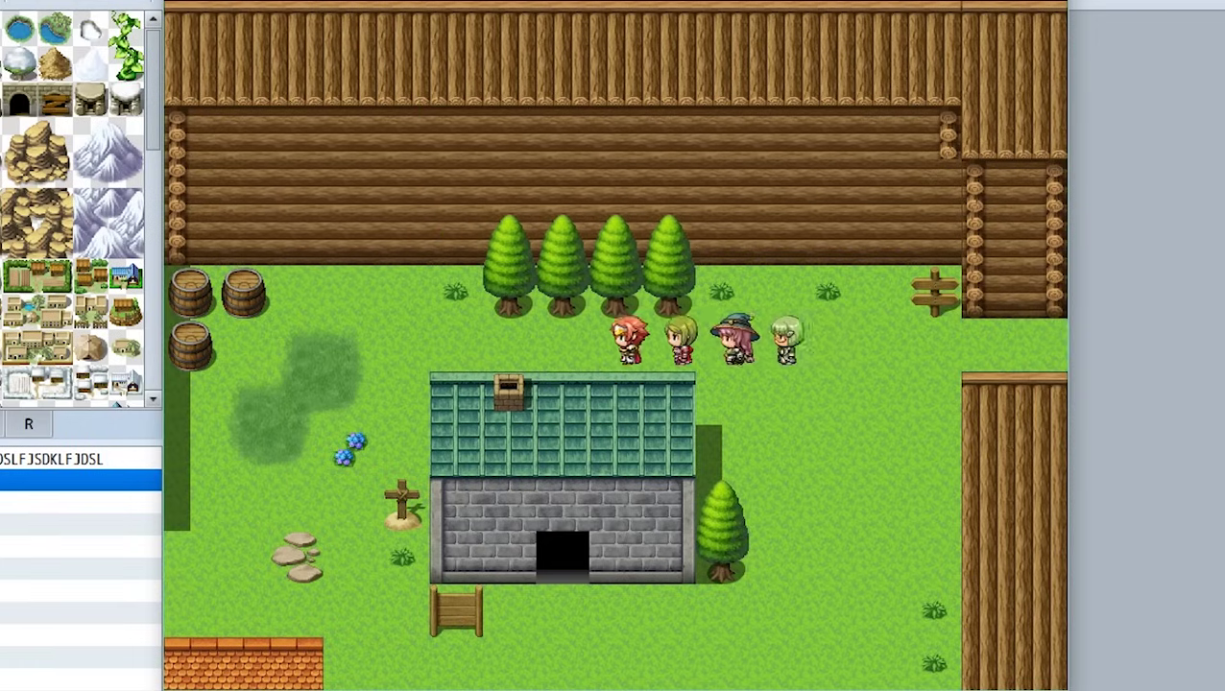
key("Down")
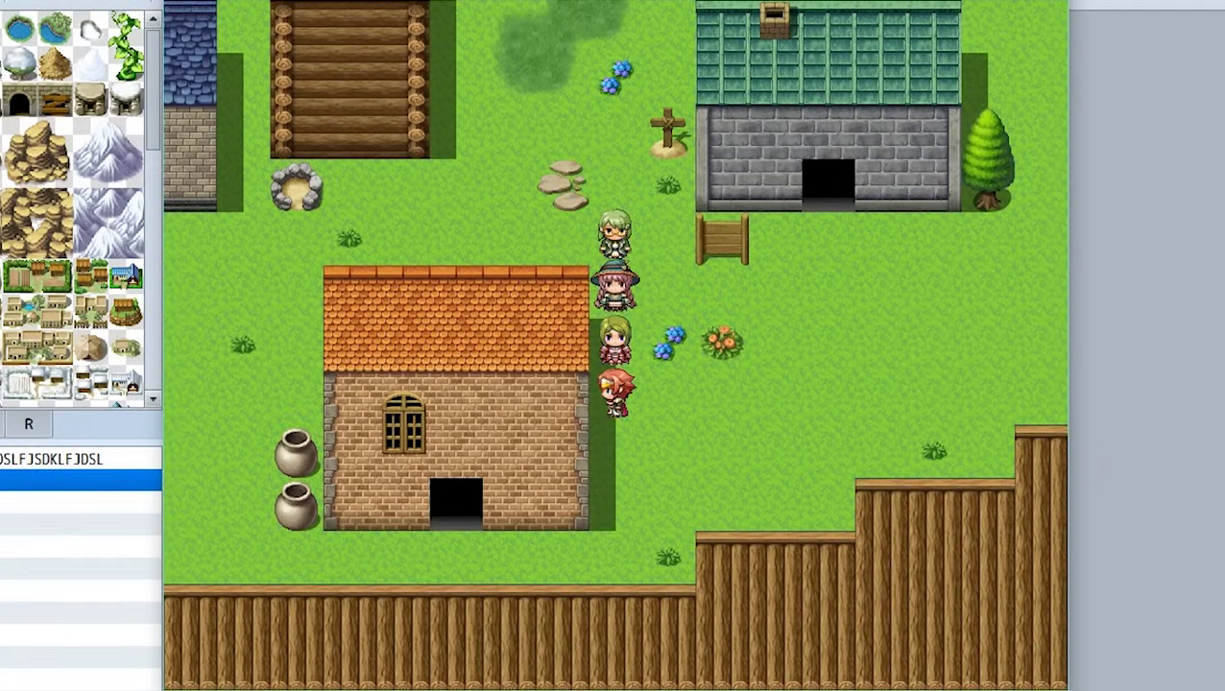
key("Left")
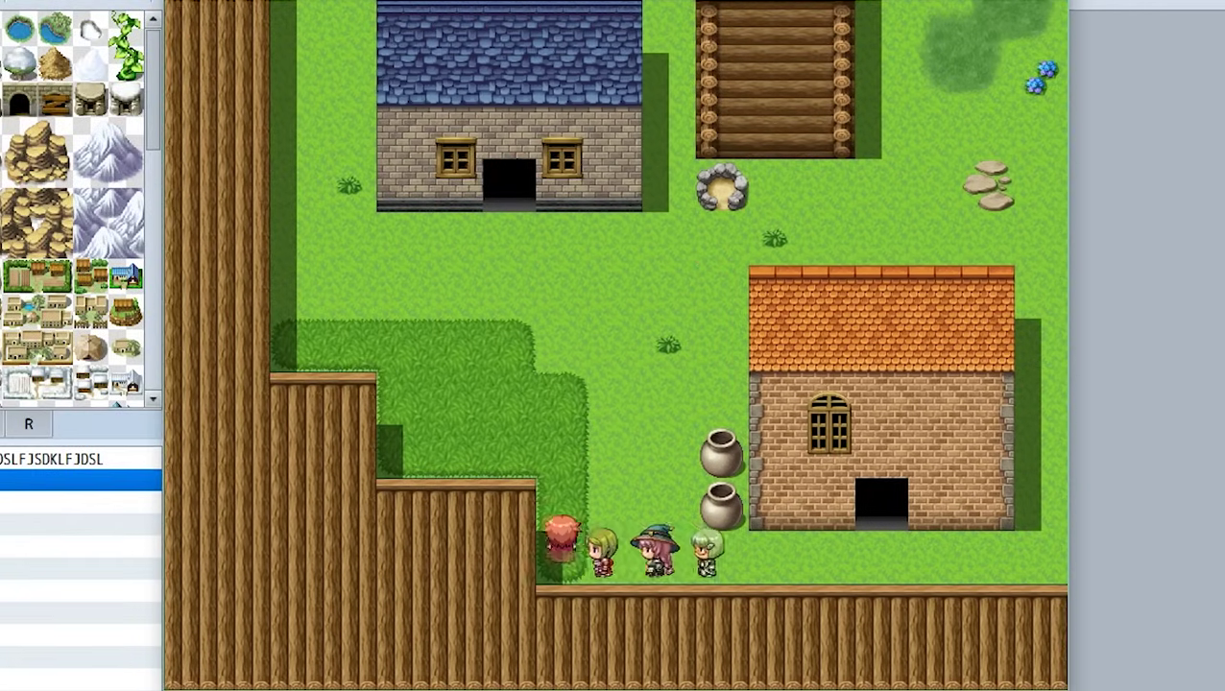
key("Up")
key("Right")
key("Up")
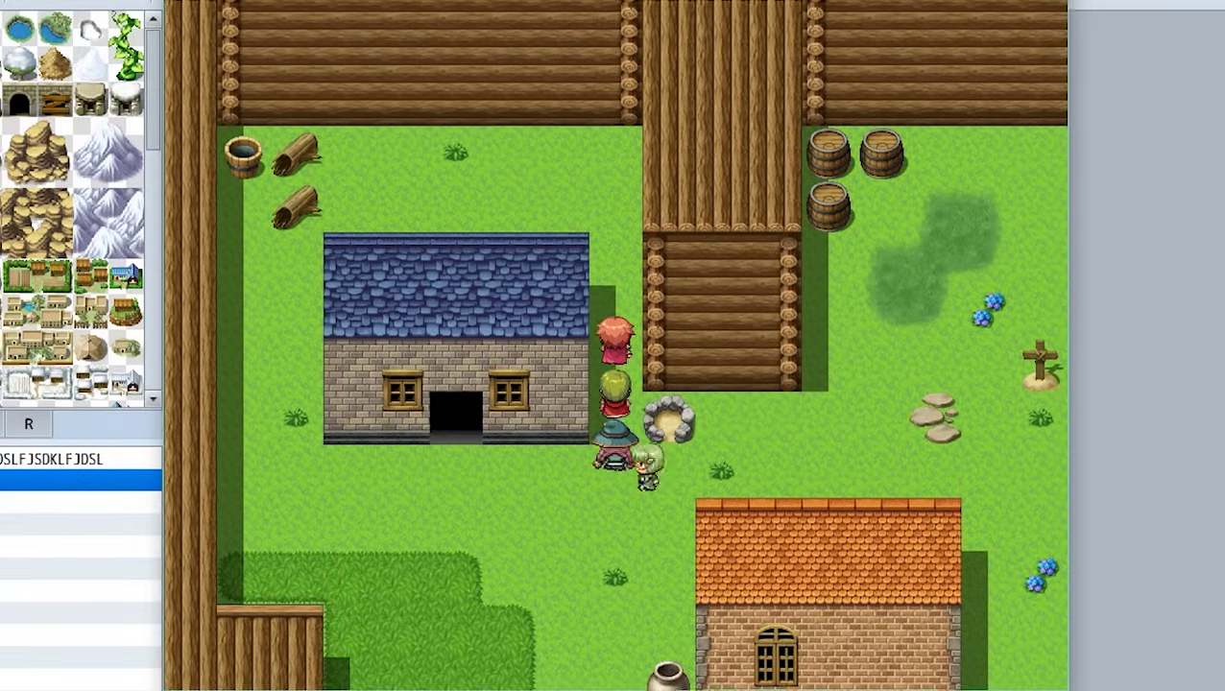
key("Left")
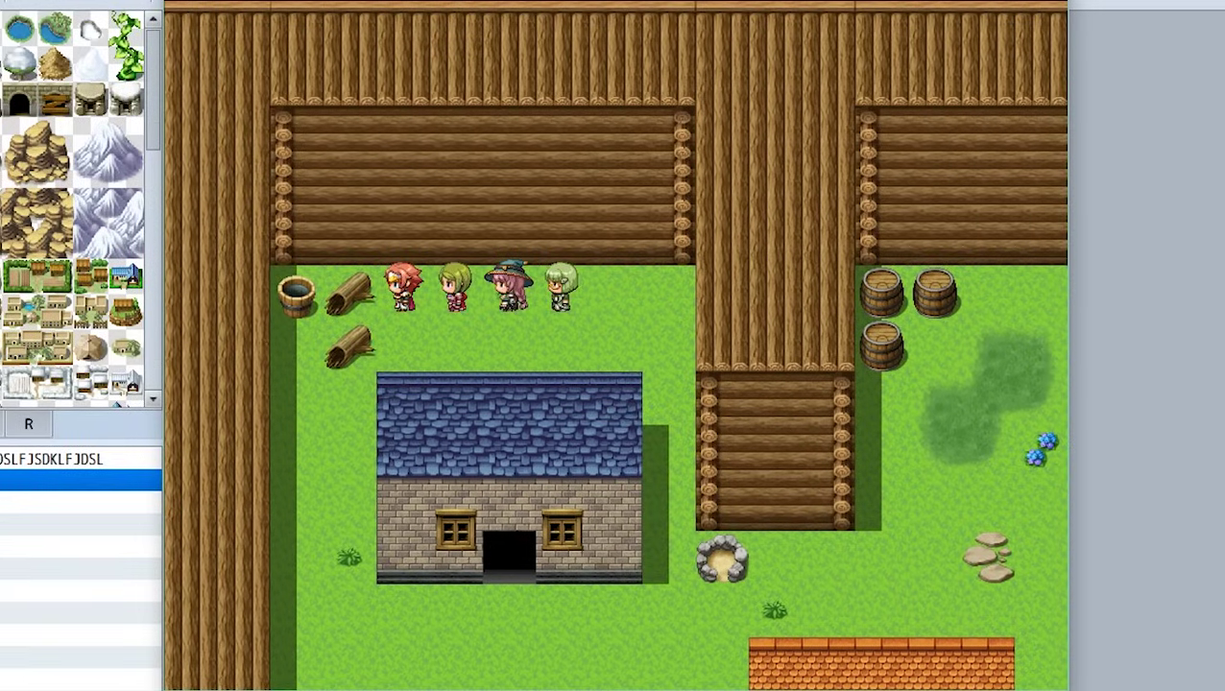